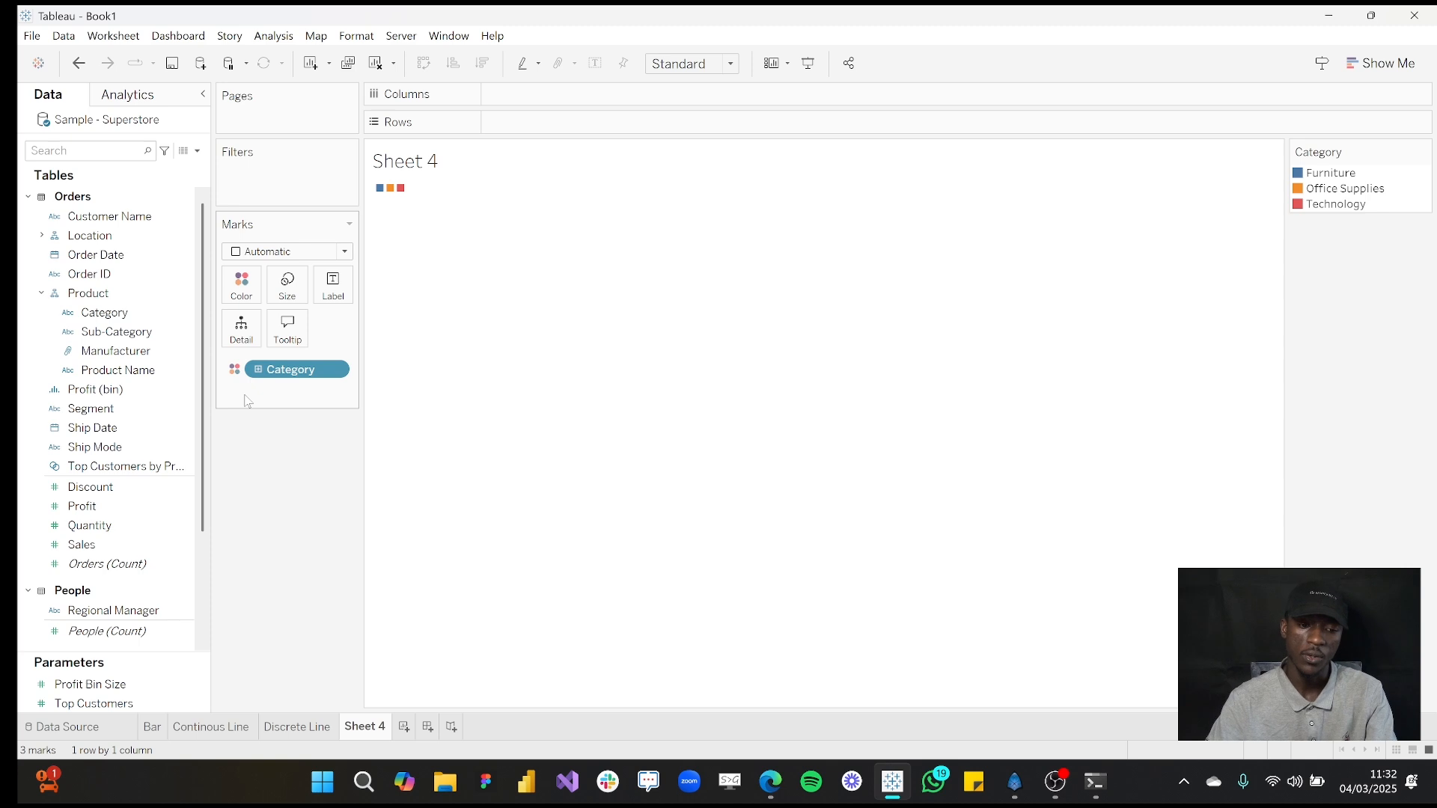
Remove Category from the marks of Sheet 4 and set the mark type to Pie.
{"action": "left_click_drag", "start_coordinate": [292, 374], "coordinate": [264, 488]}
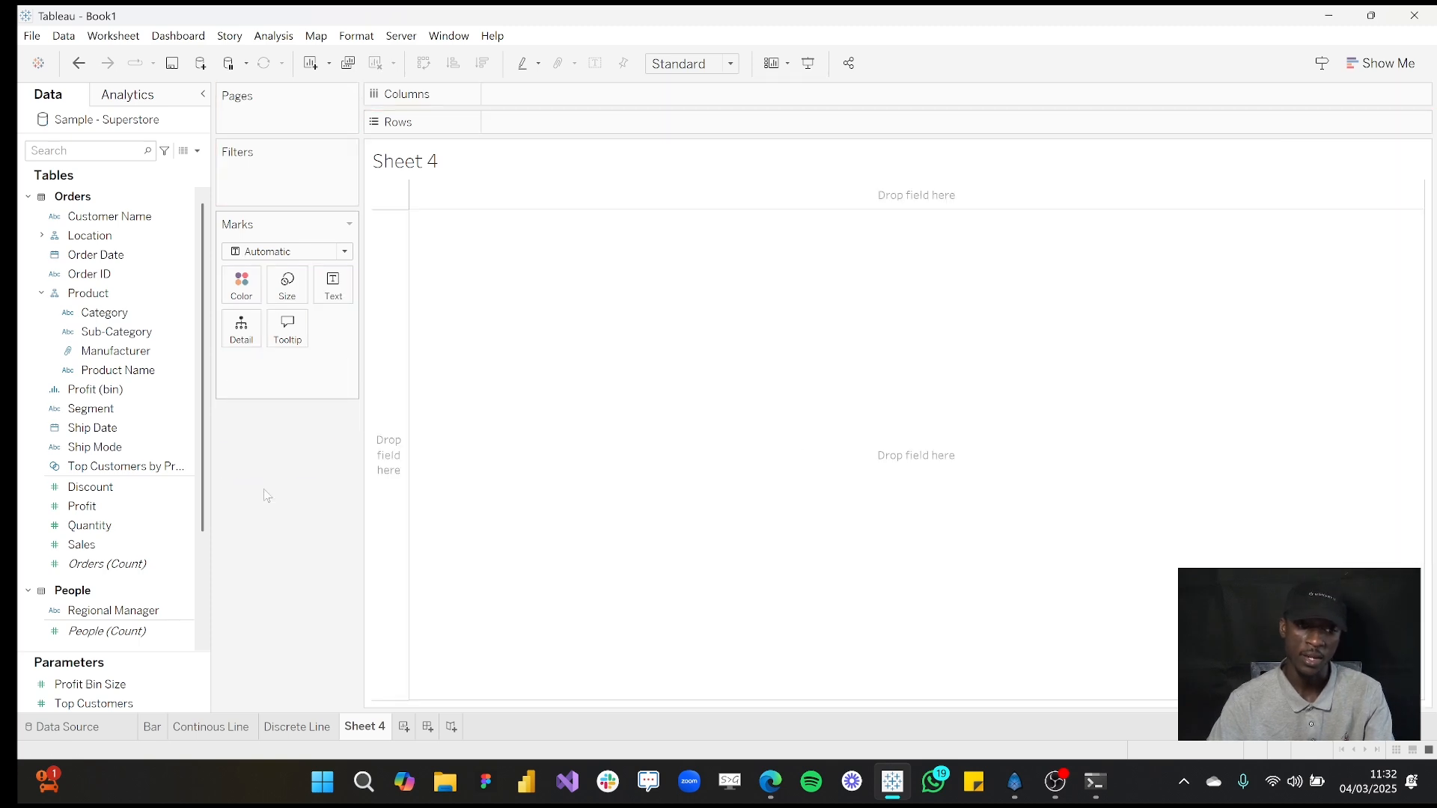
{"action": "left_click", "coordinate": [276, 252]}
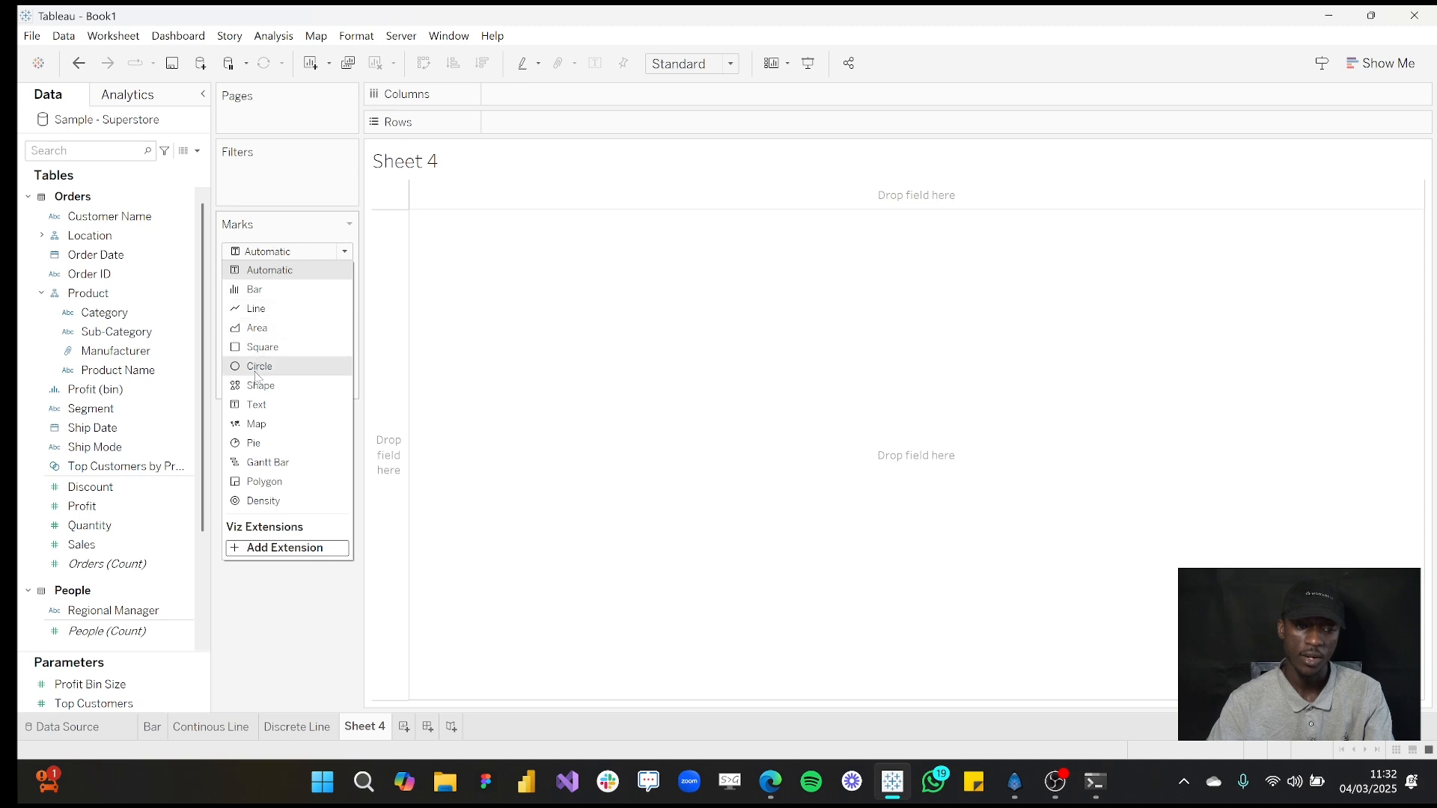
{"action": "left_click", "coordinate": [255, 444]}
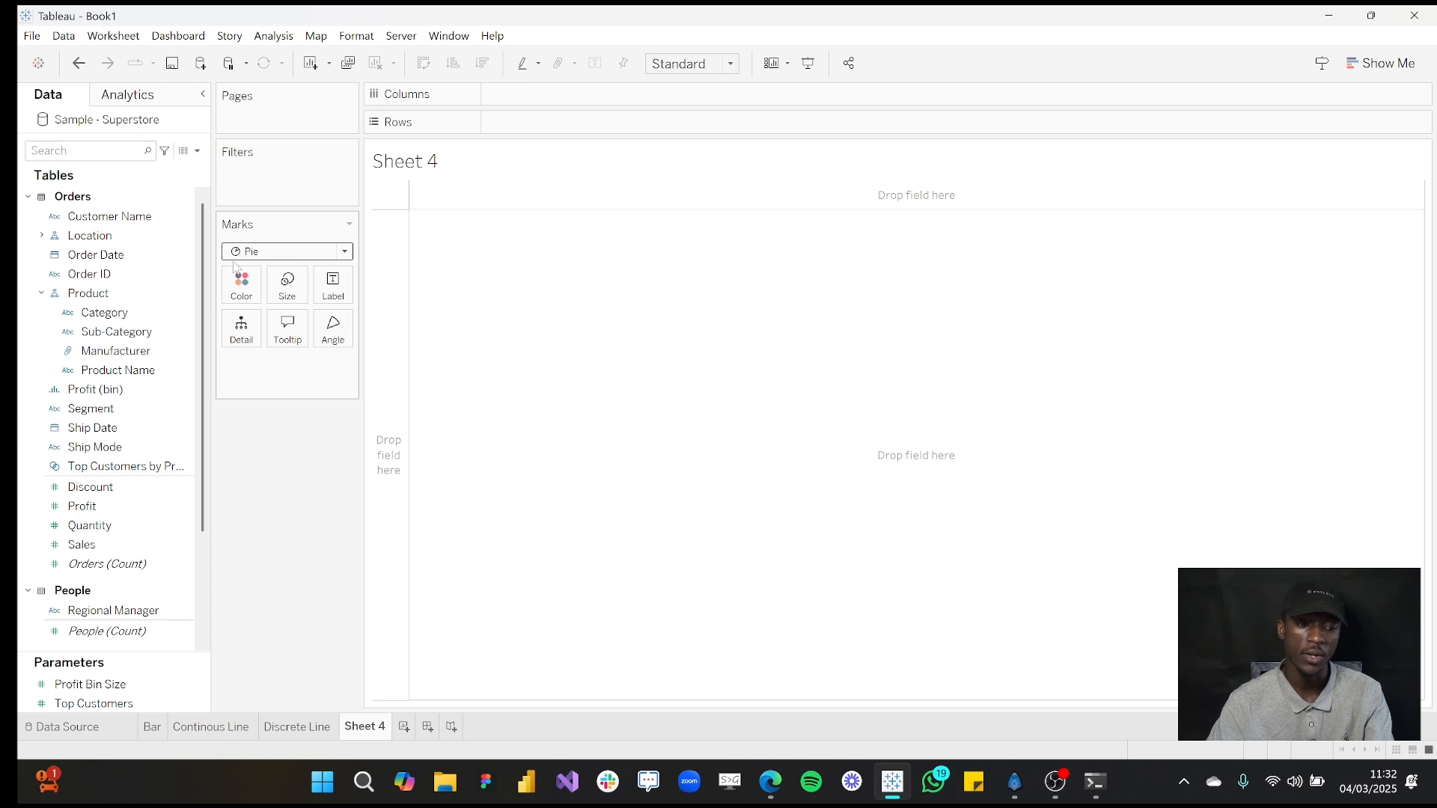
Colour the pie slices by Category and fit the chart to Entire View.
{"action": "left_click", "coordinate": [125, 317]}
{"action": "left_click_drag", "start_coordinate": [110, 315], "coordinate": [241, 286]}
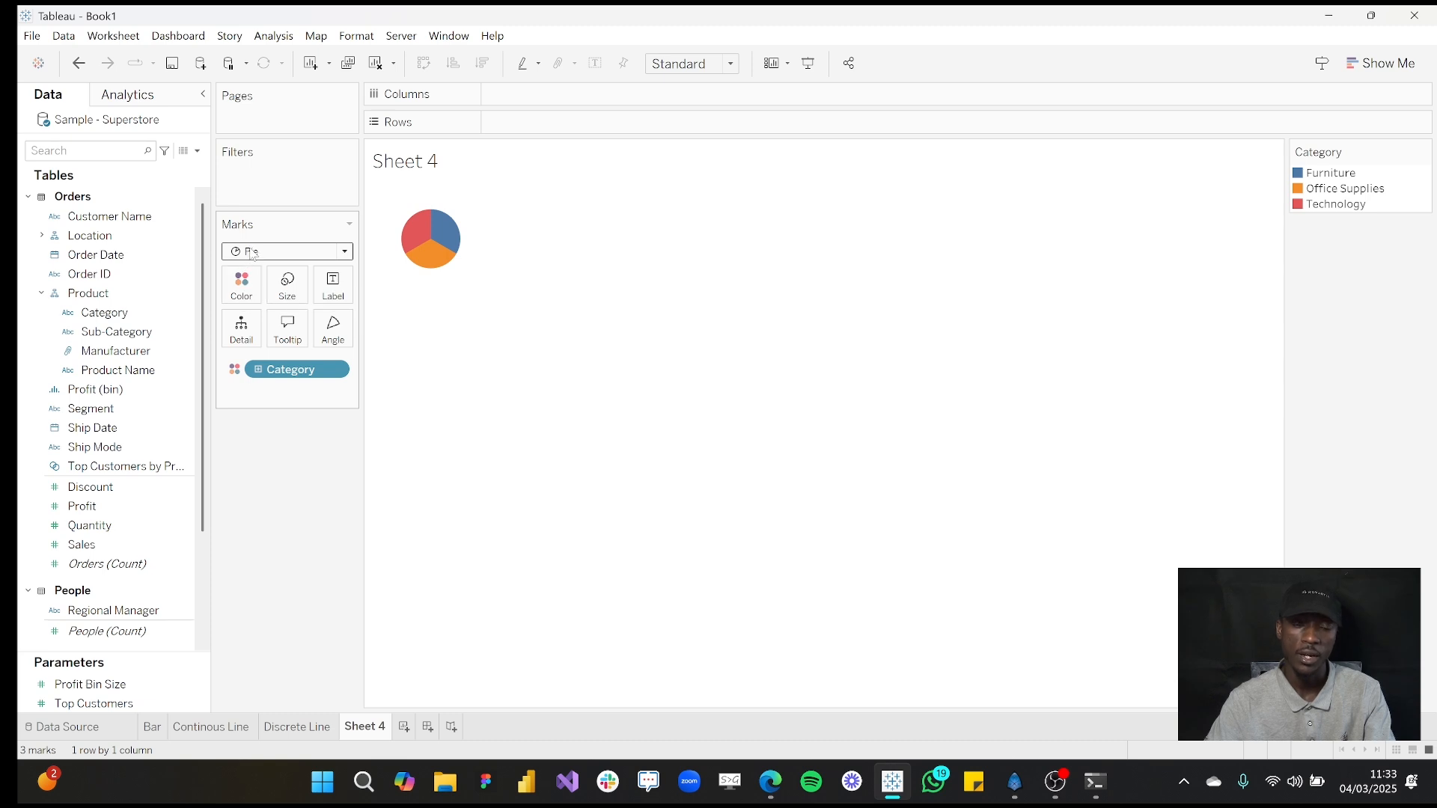
{"action": "mouse_move", "coordinate": [446, 221]}
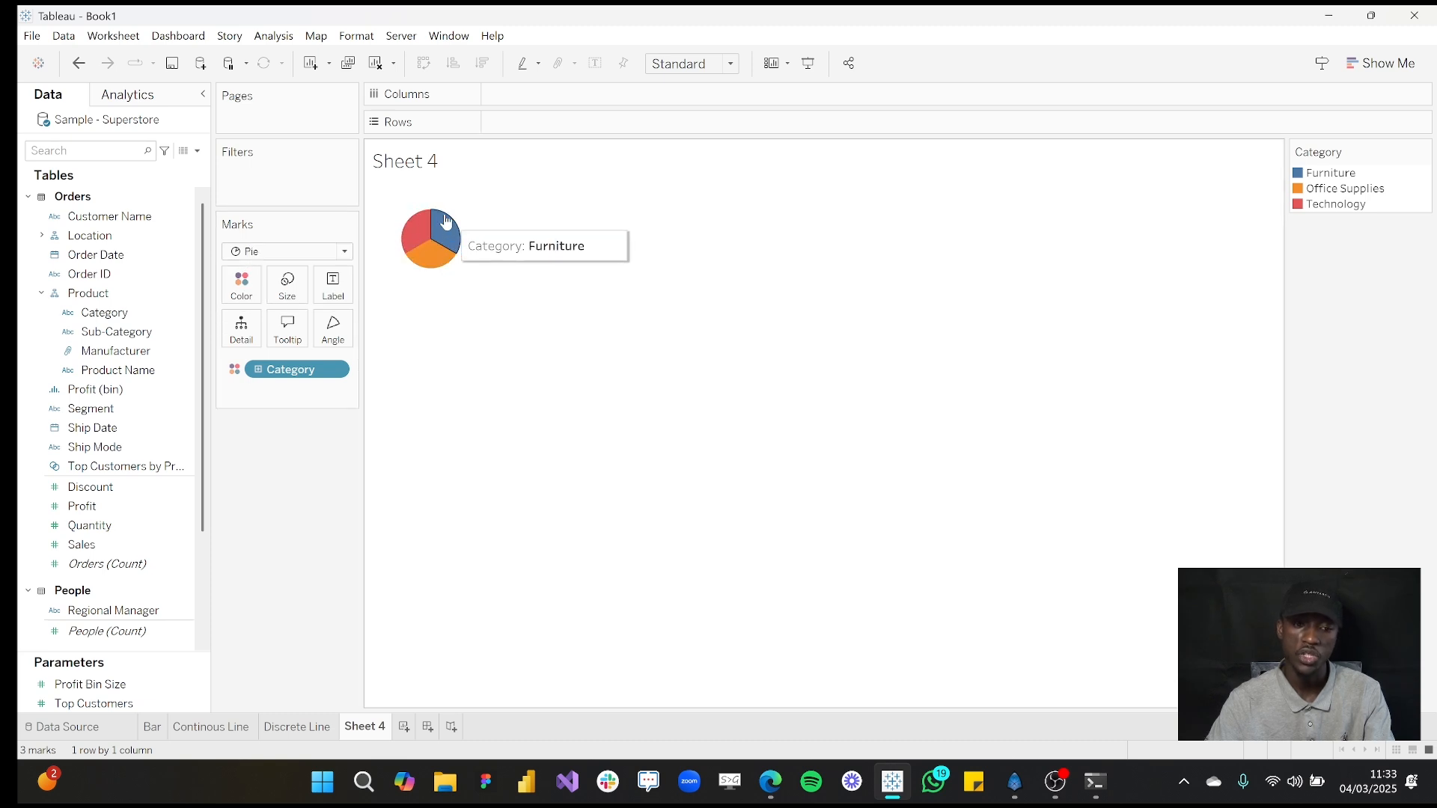
{"action": "left_click", "coordinate": [690, 68]}
{"action": "left_click", "coordinate": [687, 128]}
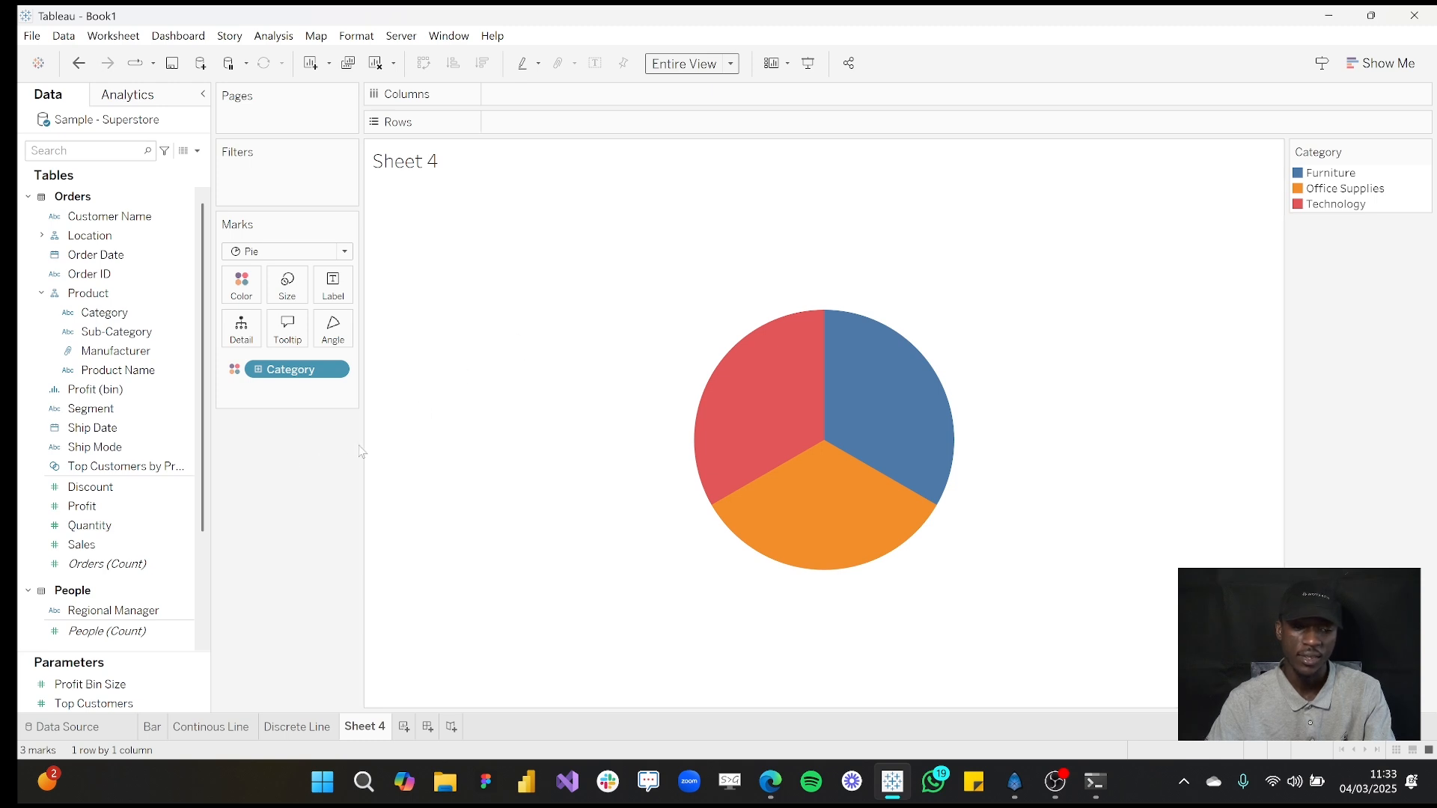
Assign Sales to the pie's Angle and inspect the slice values.
{"action": "mouse_move", "coordinate": [790, 476]}
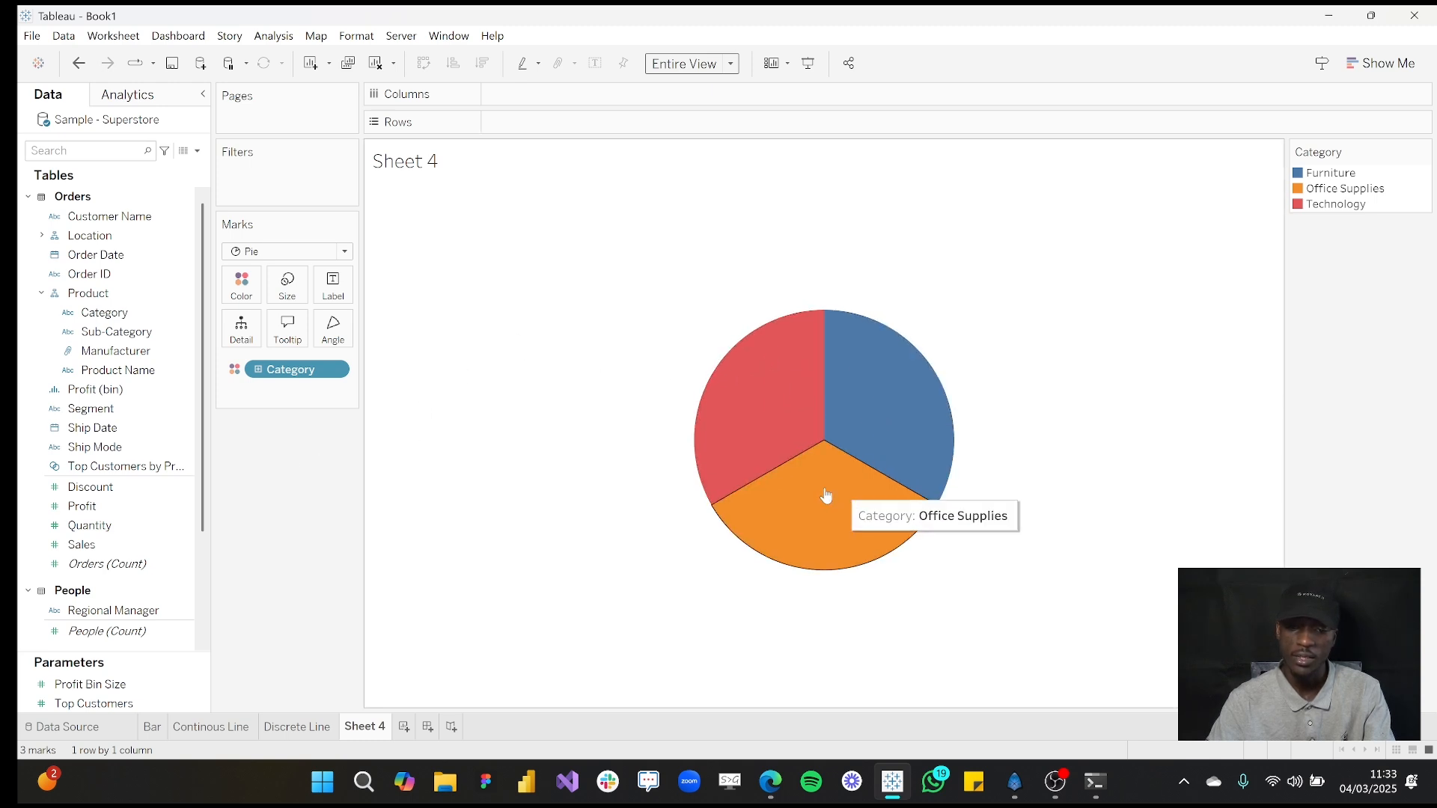
{"action": "mouse_move", "coordinate": [781, 409]}
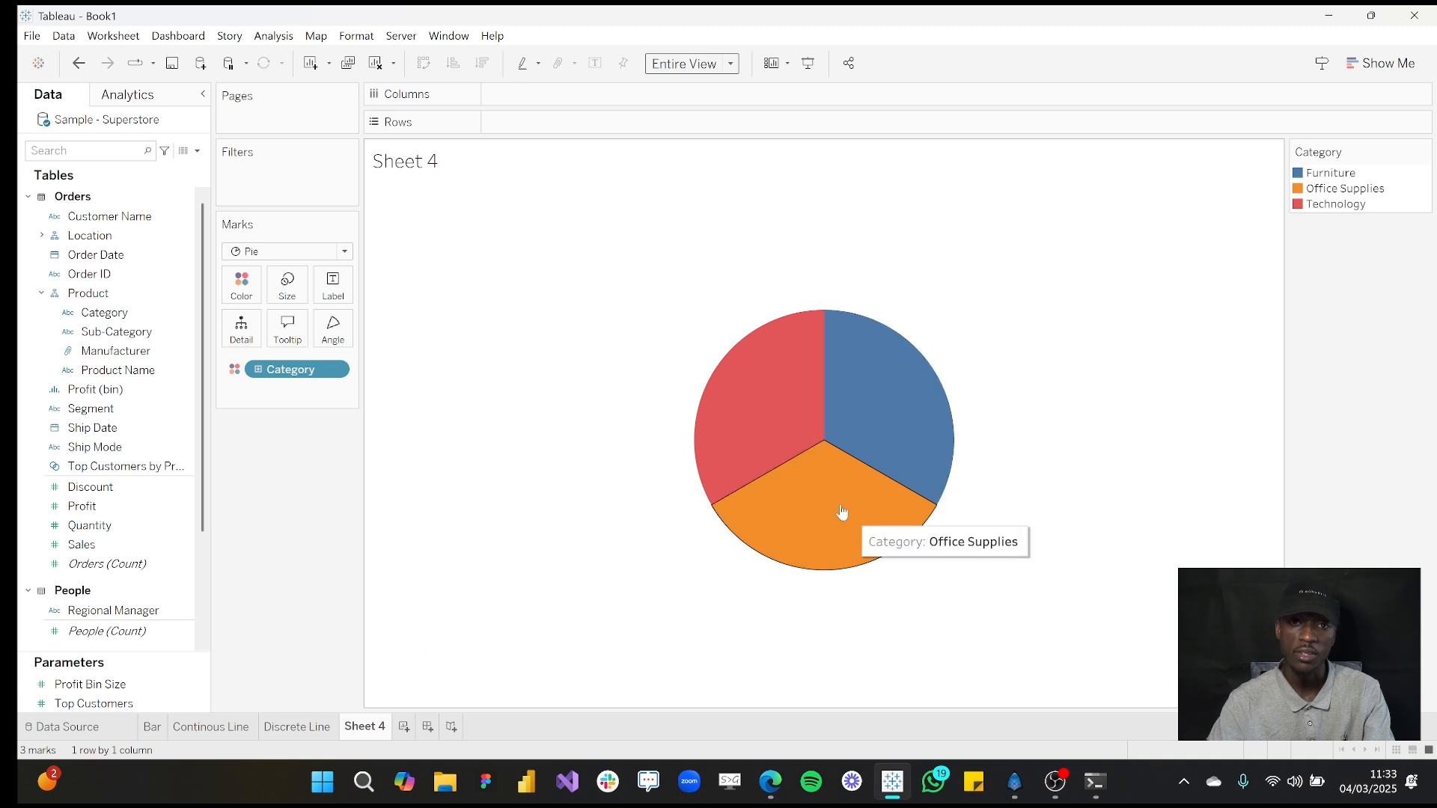
{"action": "mouse_move", "coordinate": [877, 414]}
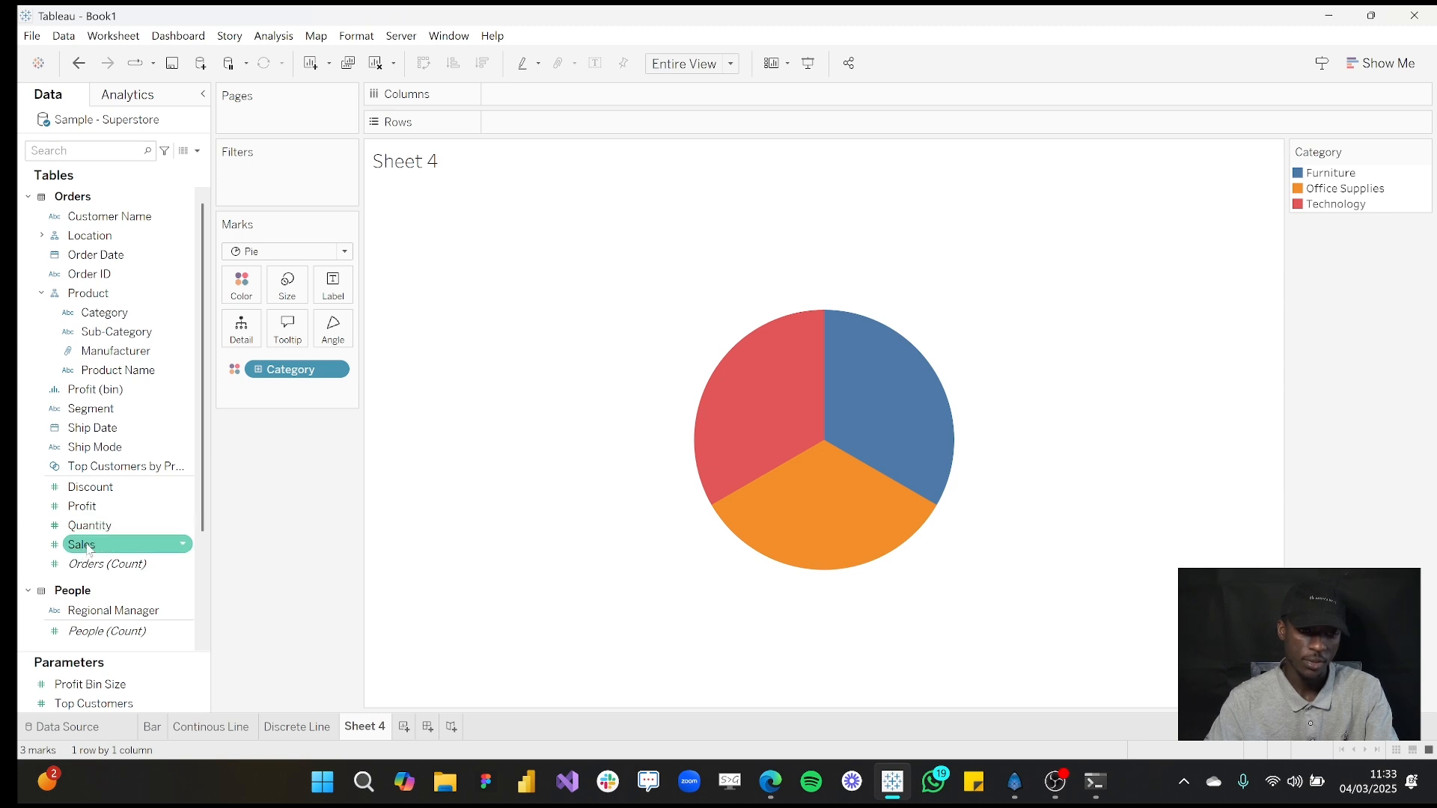
{"action": "mouse_move", "coordinate": [808, 378]}
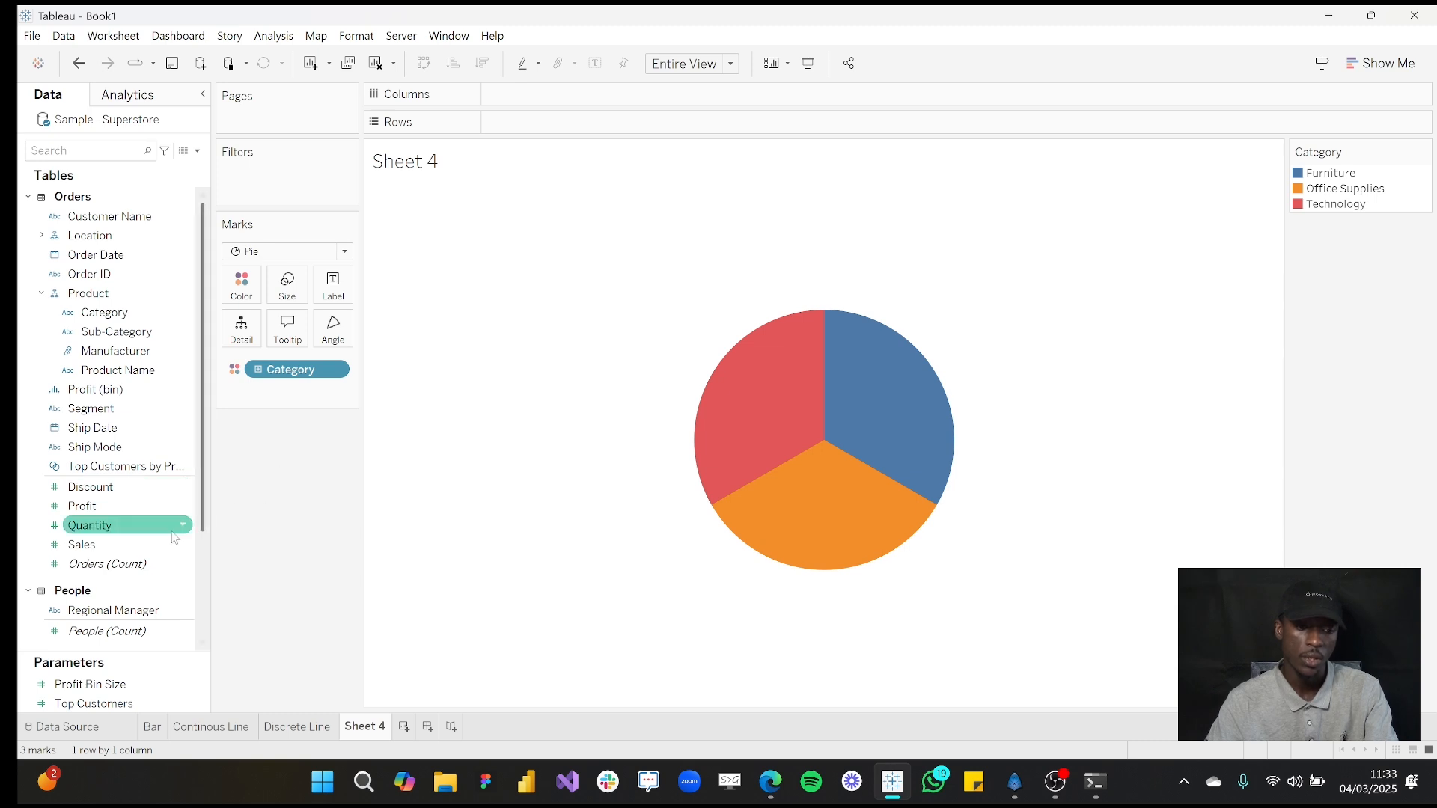
{"action": "scroll", "coordinate": [116, 543], "scroll_direction": "down", "scroll_amount": 3}
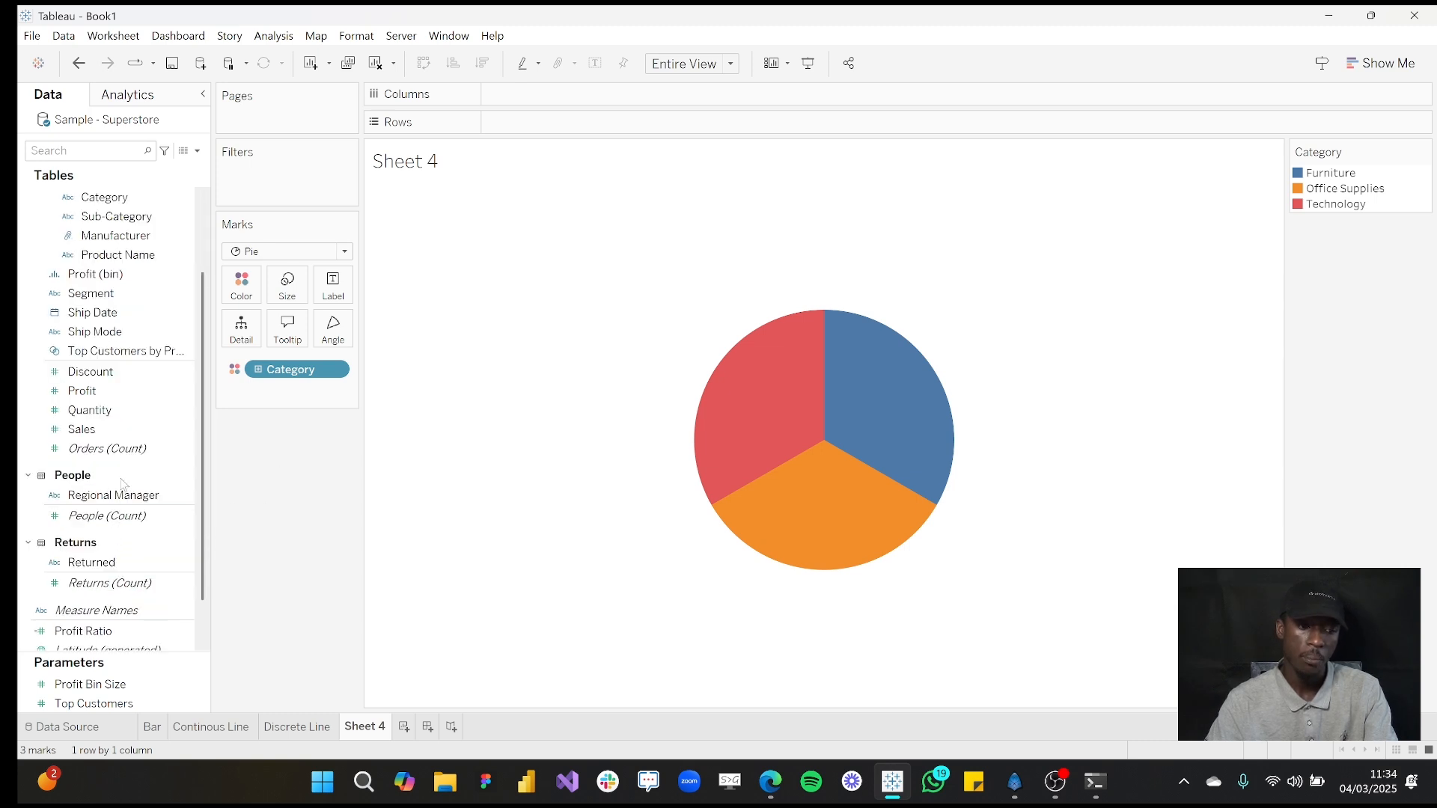
{"action": "left_click", "coordinate": [125, 433]}
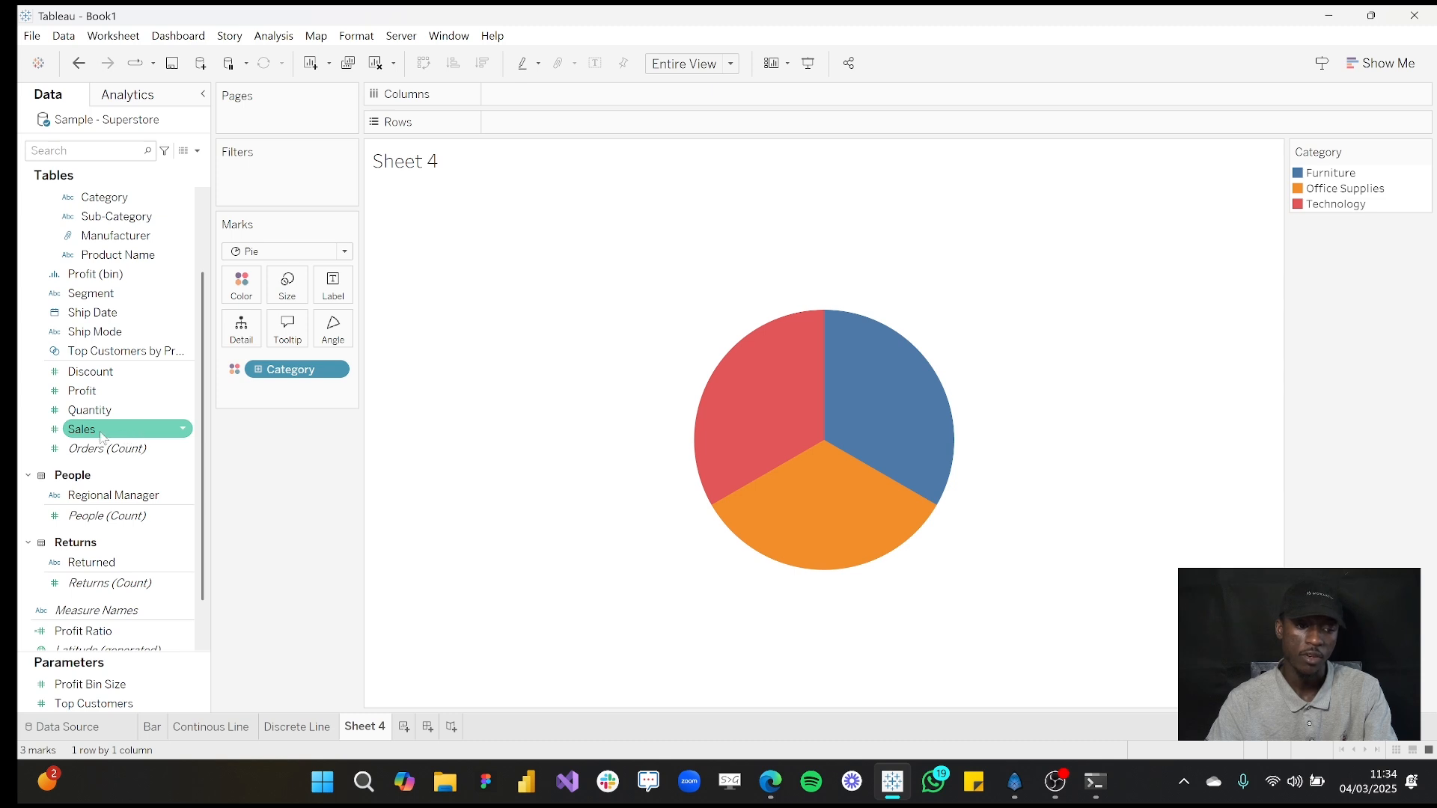
{"action": "key", "text": "Up"}
{"action": "key", "text": "Up"}
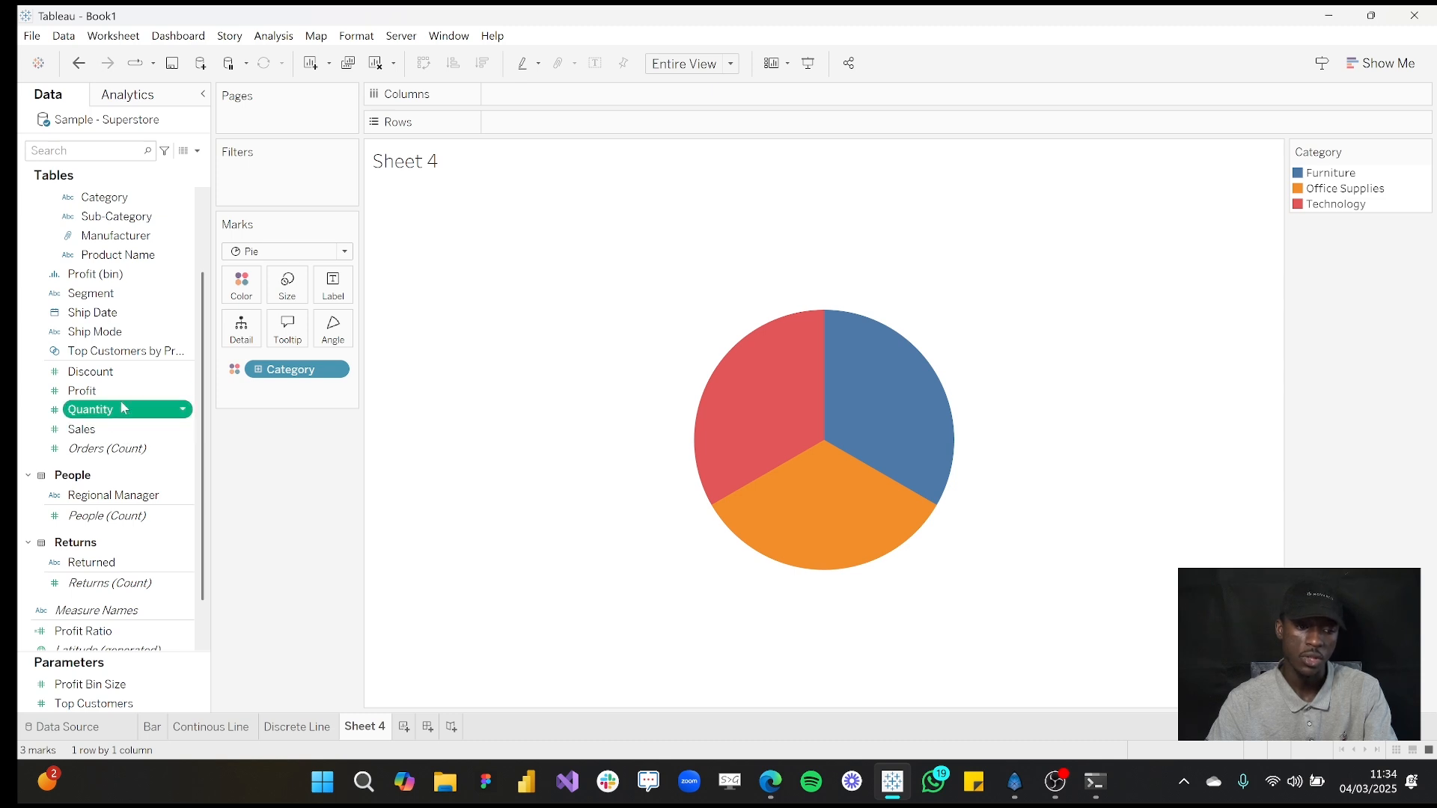
{"action": "left_click_drag", "start_coordinate": [85, 433], "coordinate": [328, 332]}
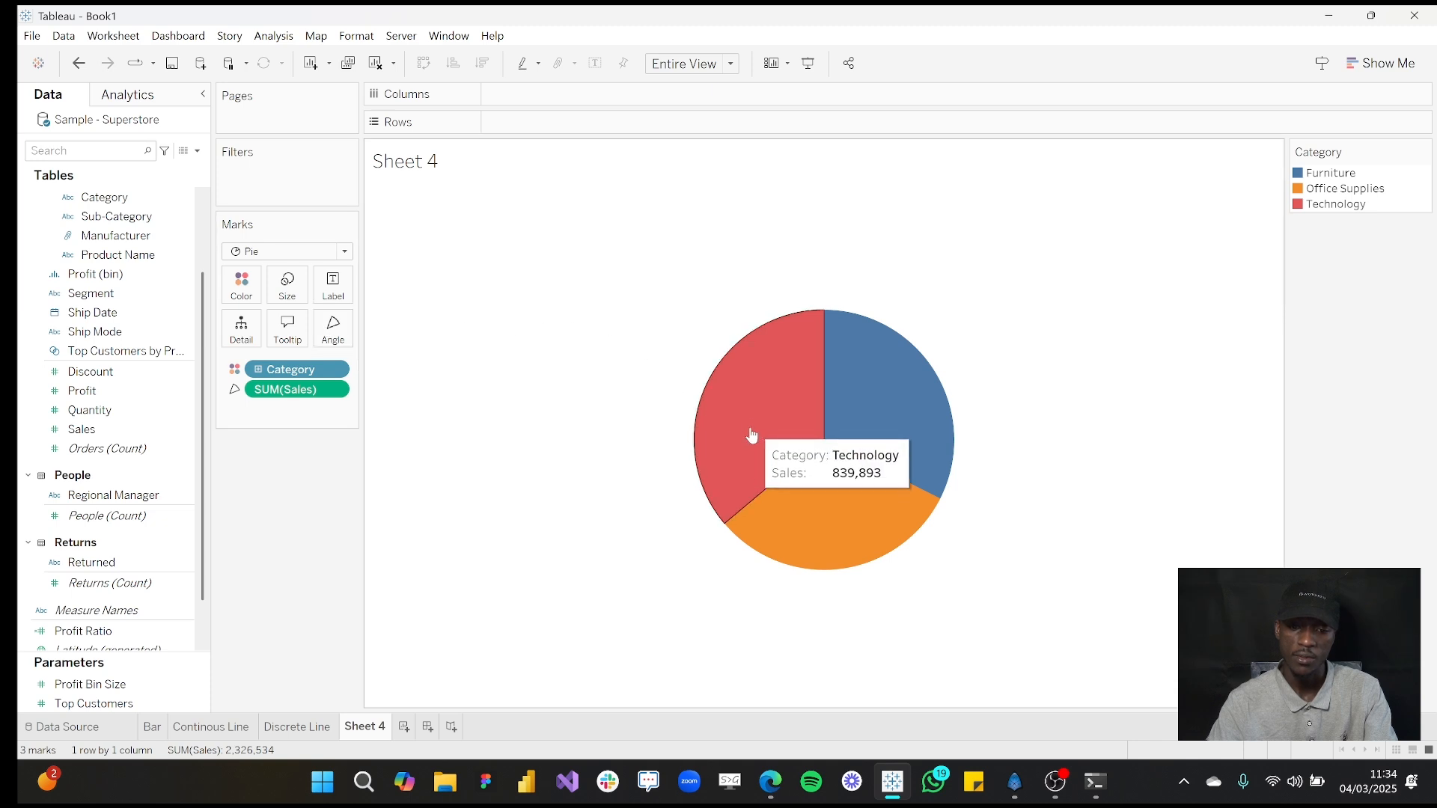
{"action": "mouse_move", "coordinate": [839, 446]}
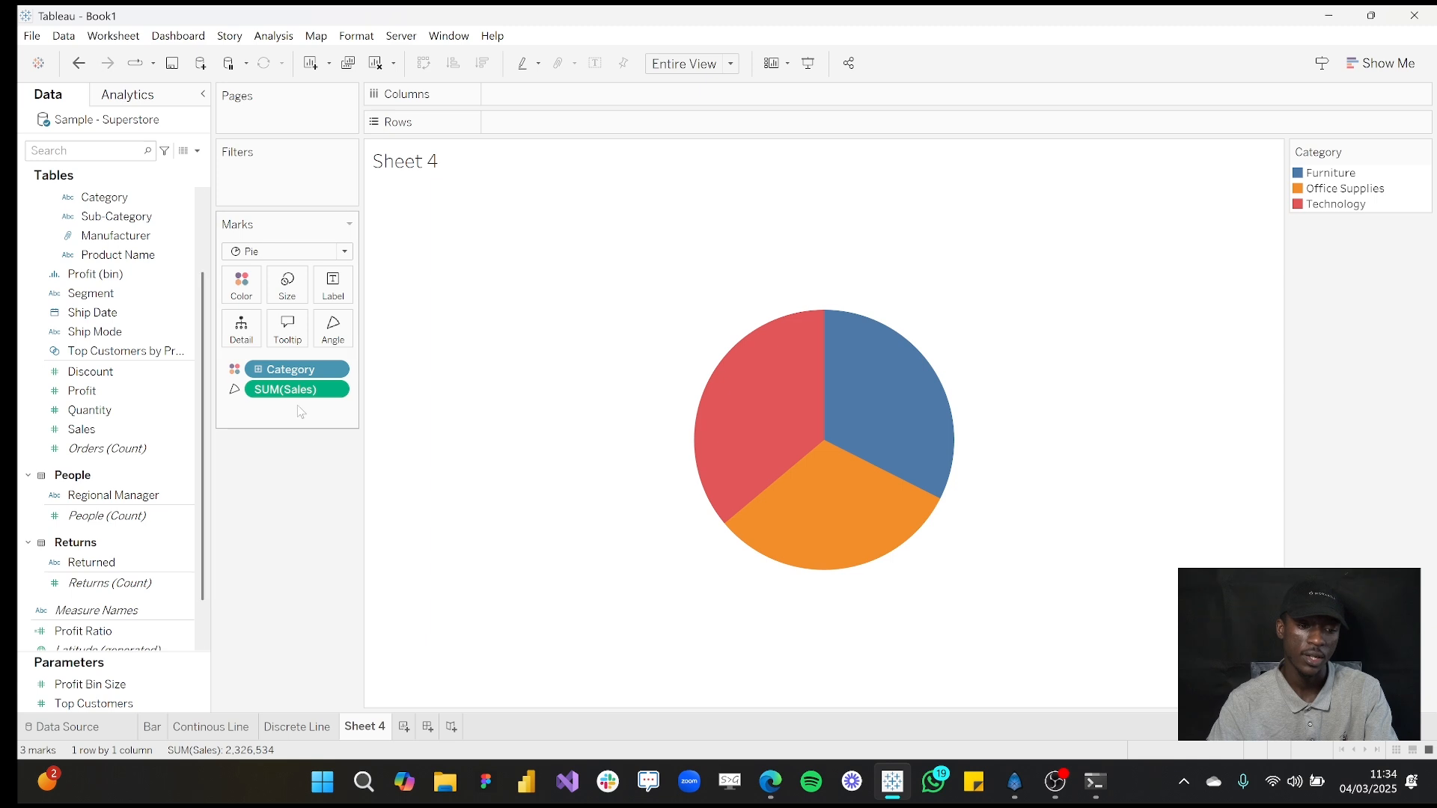
Replace Sales with Profit as the pie's Angle measure and inspect each category's slice.
{"action": "left_click_drag", "start_coordinate": [298, 399], "coordinate": [241, 562]}
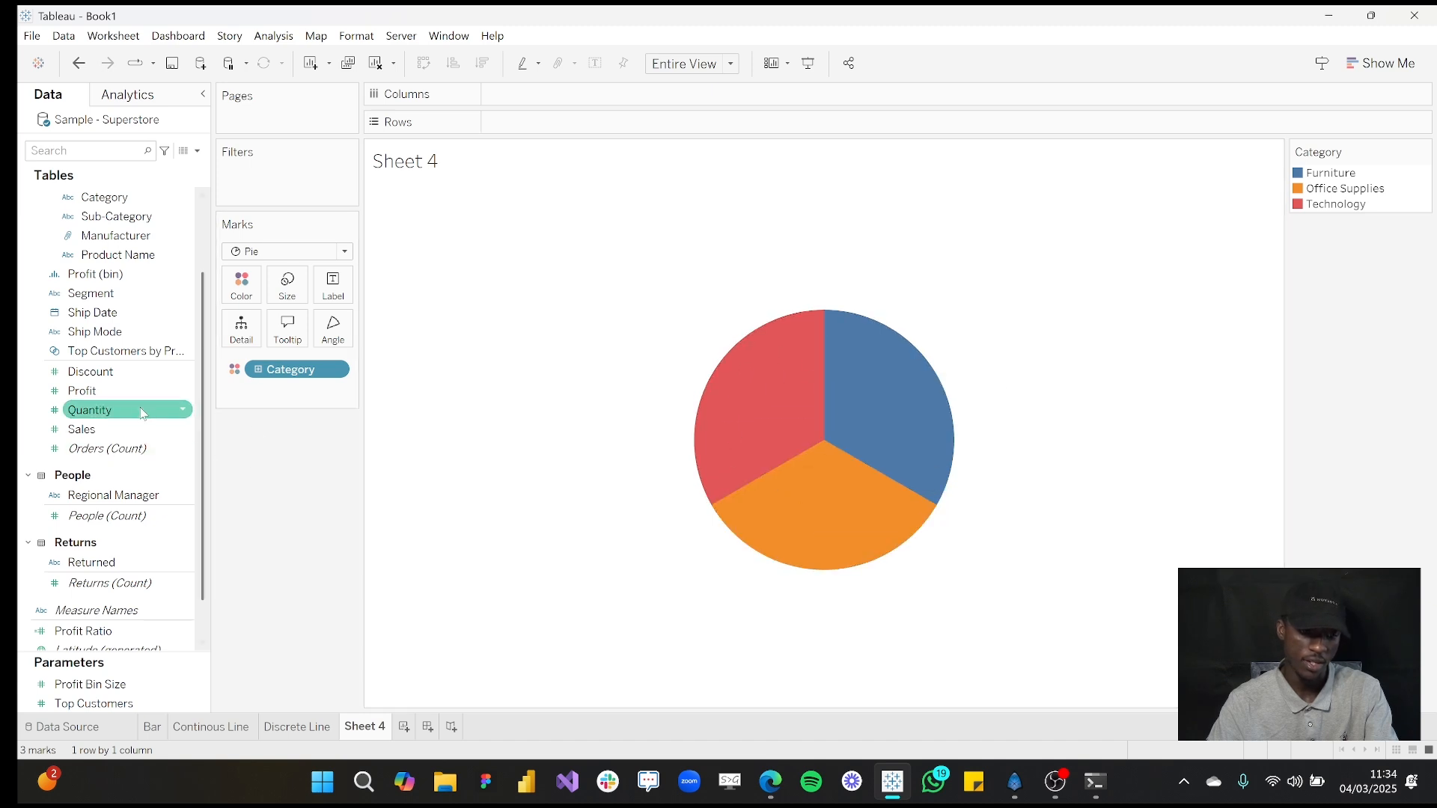
{"action": "left_click_drag", "start_coordinate": [101, 387], "coordinate": [334, 329]}
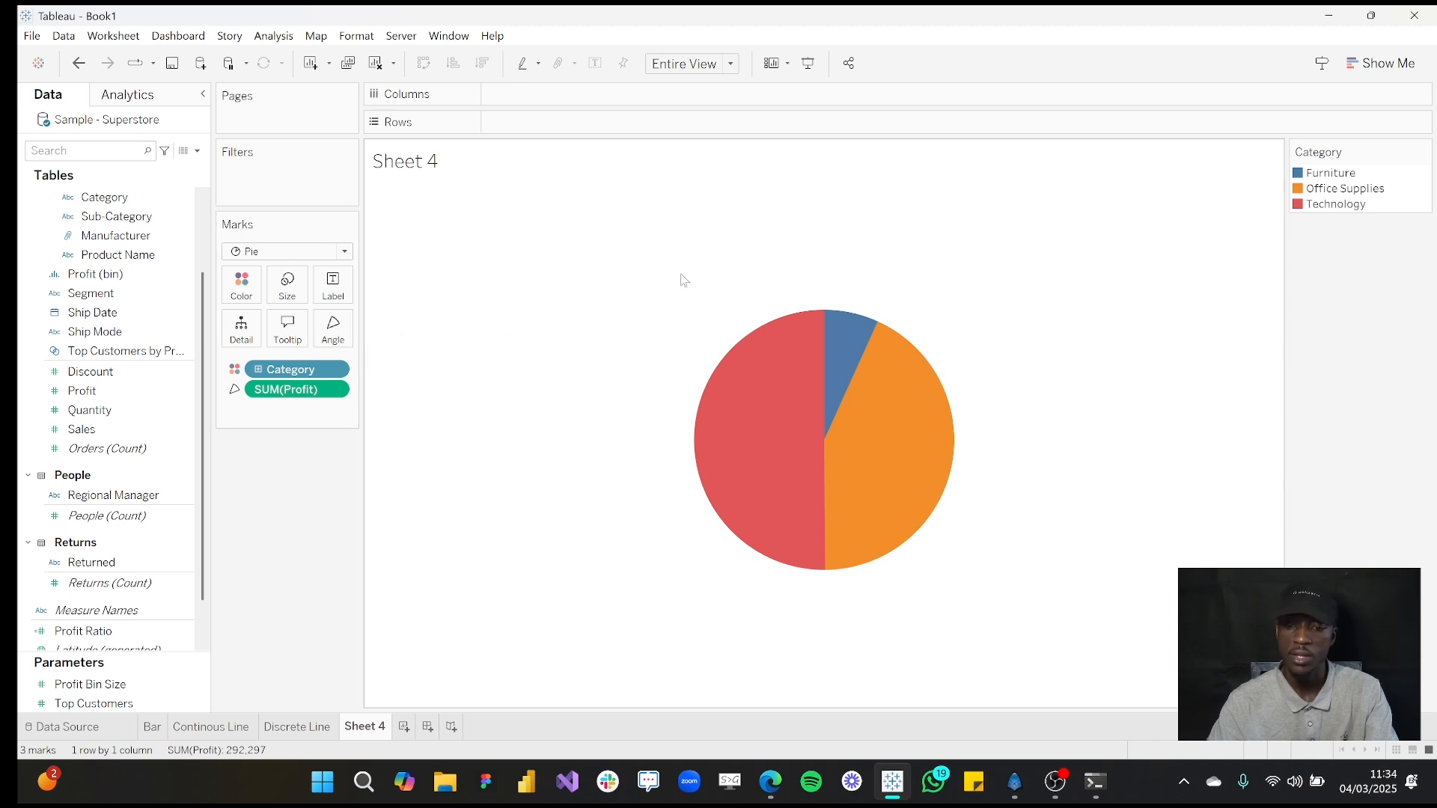
{"action": "mouse_move", "coordinate": [812, 321]}
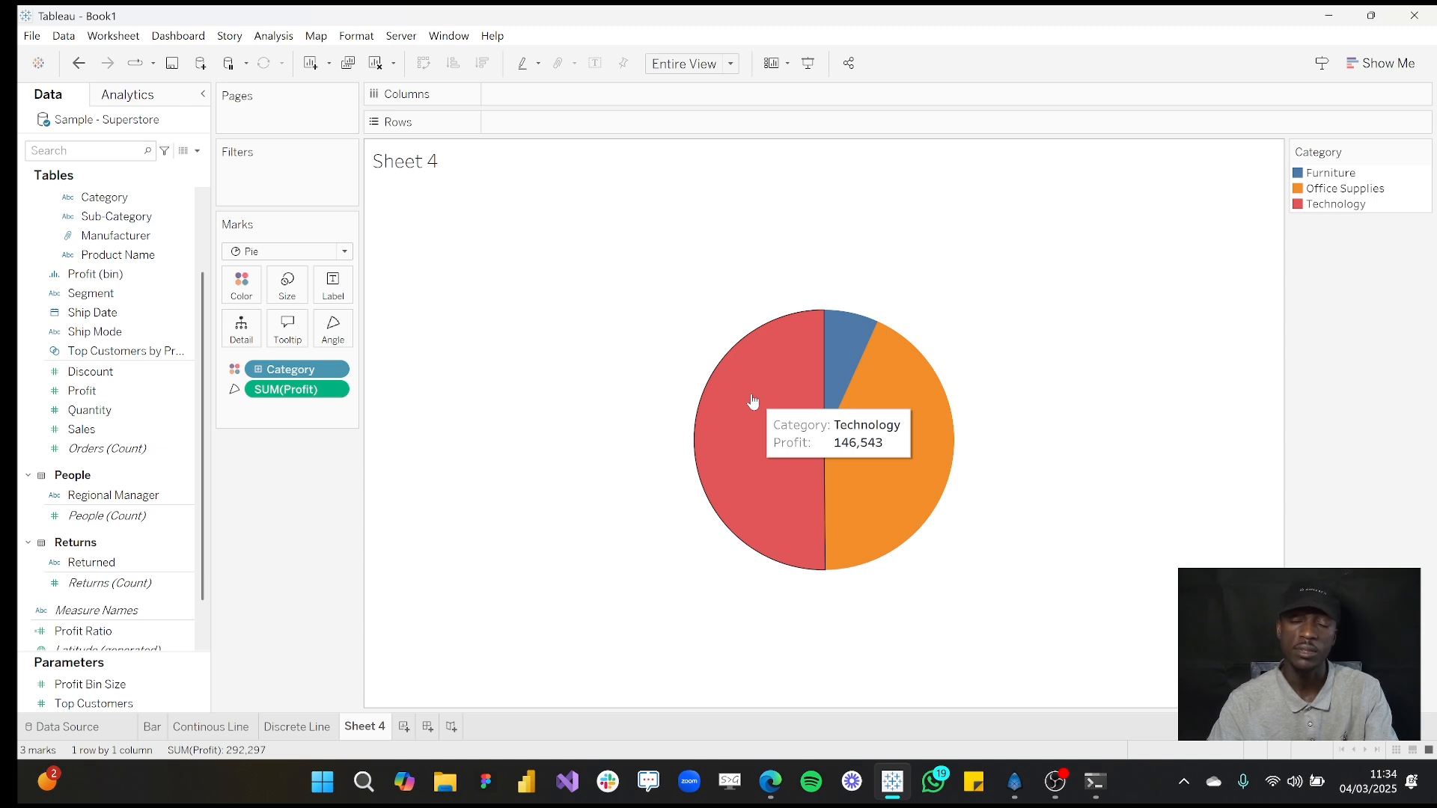
{"action": "mouse_move", "coordinate": [860, 410]}
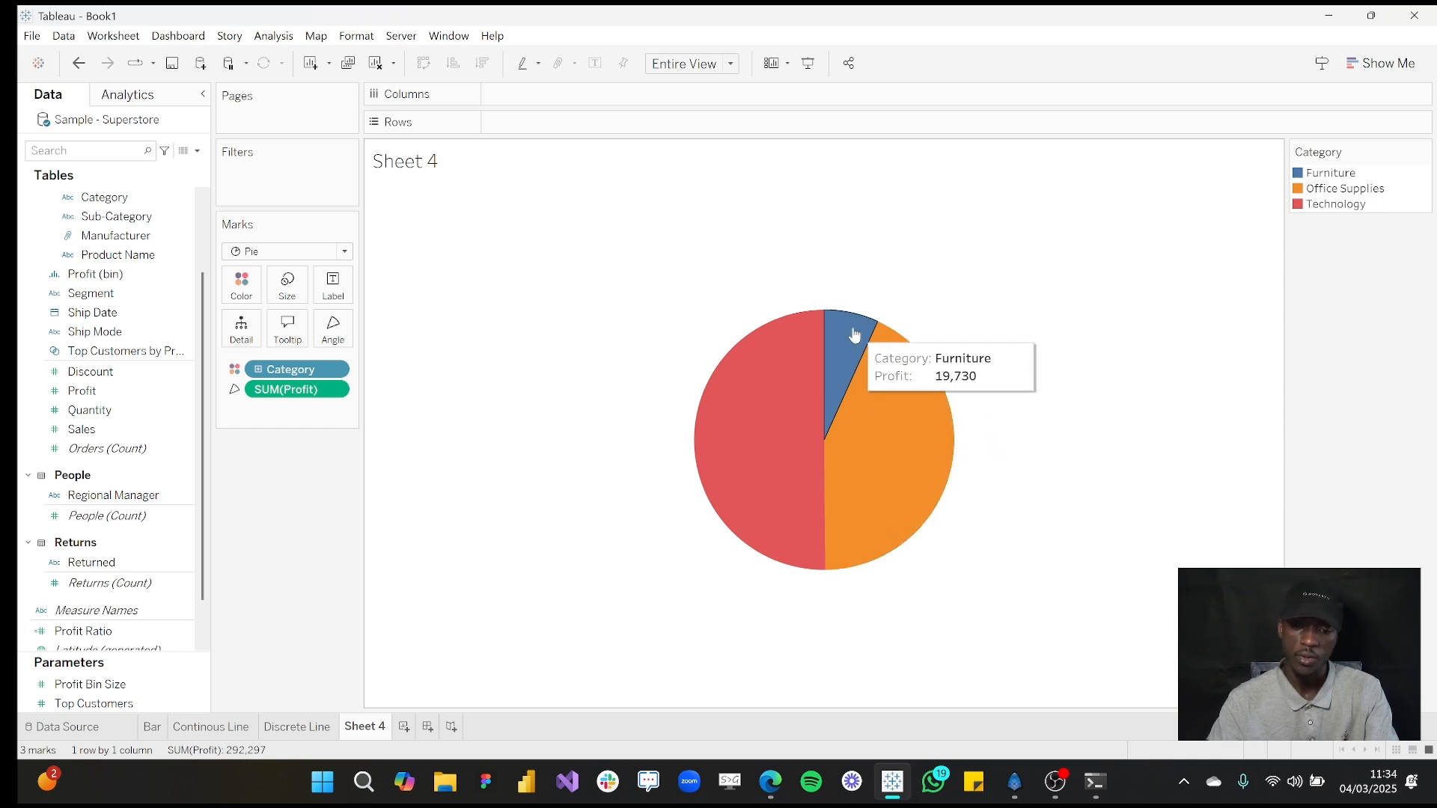
{"action": "mouse_move", "coordinate": [818, 432]}
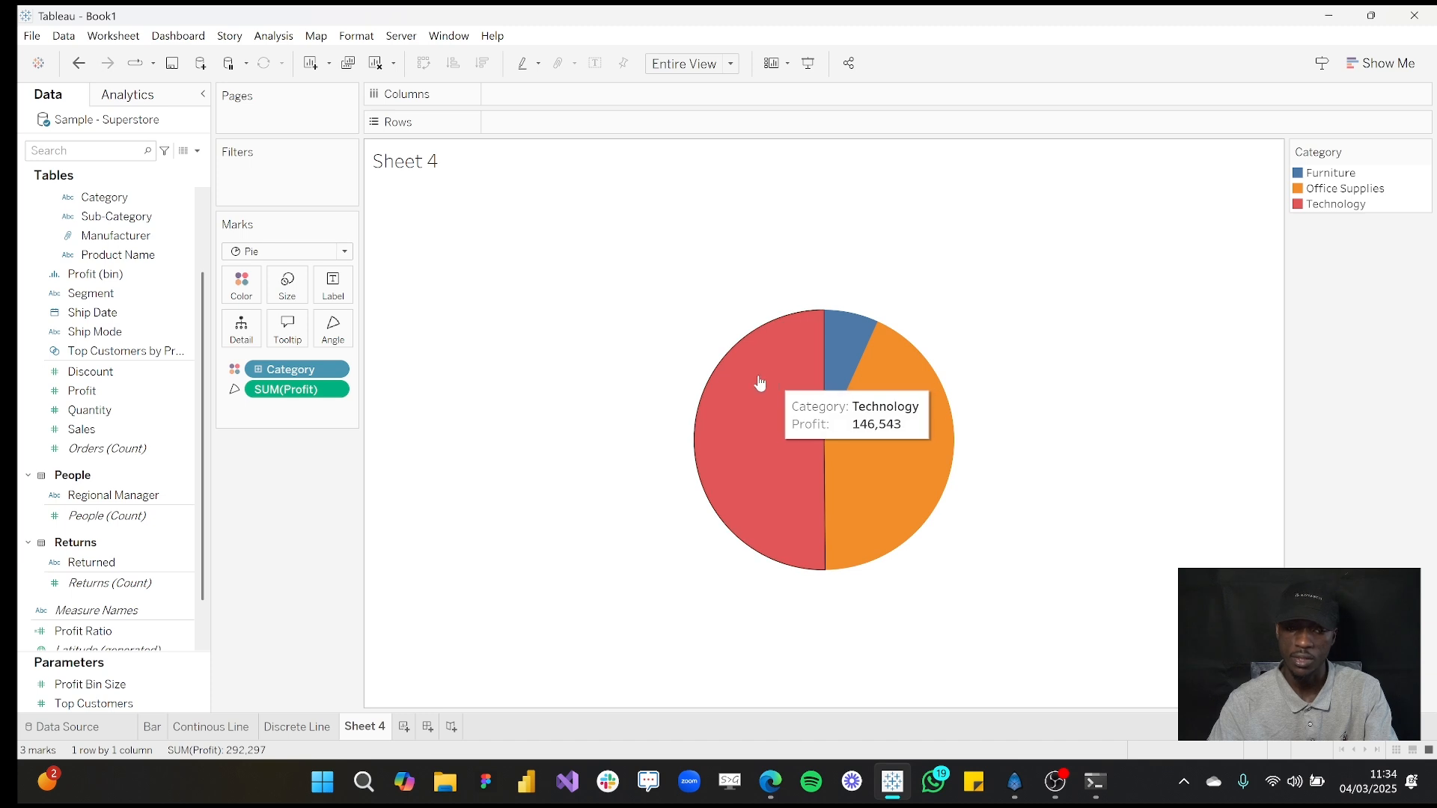
{"action": "left_click", "coordinate": [791, 402]}
{"action": "left_click", "coordinate": [790, 402]}
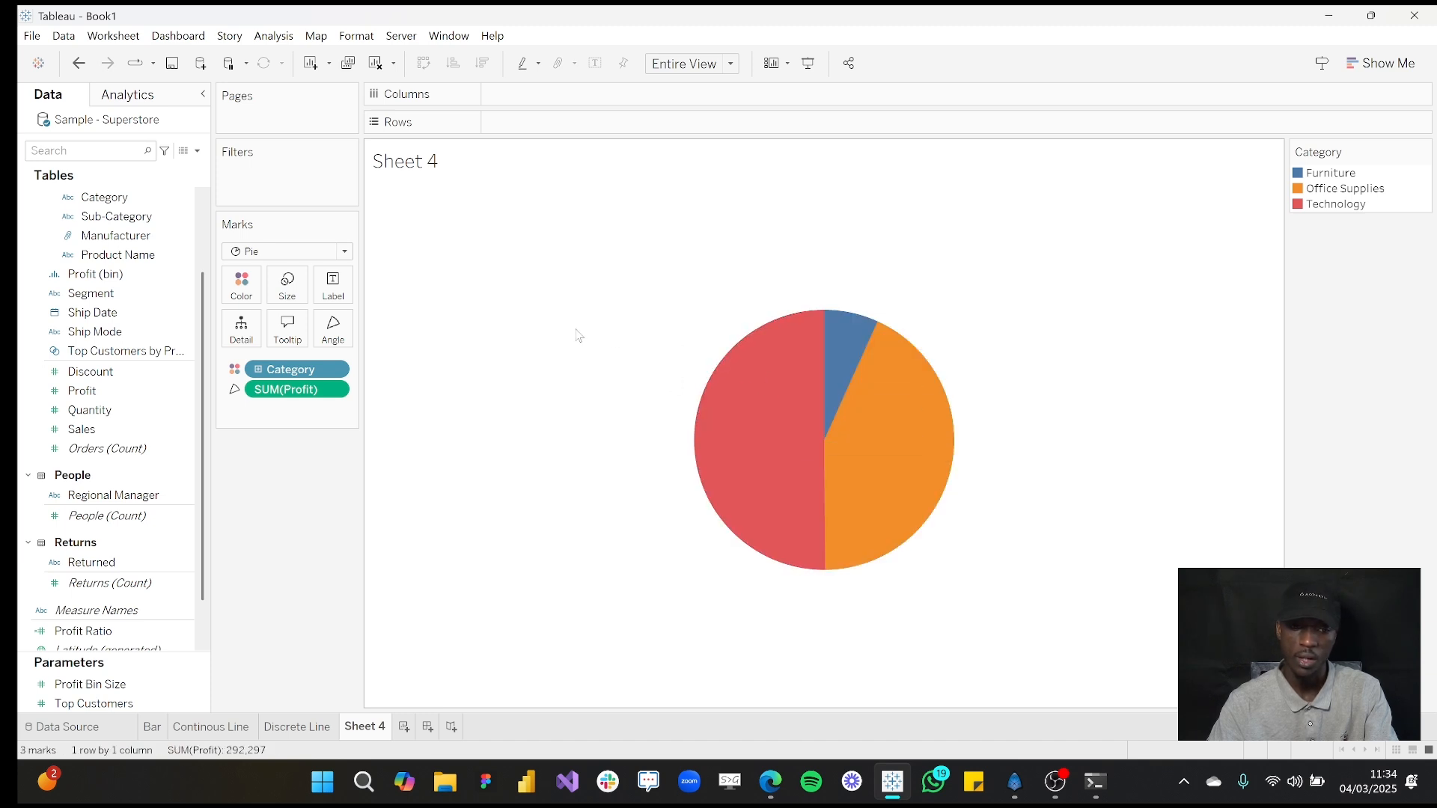
Sort the Category slices by the Profit field in descending order with Sum aggregation.
{"action": "right_click", "coordinate": [290, 371]}
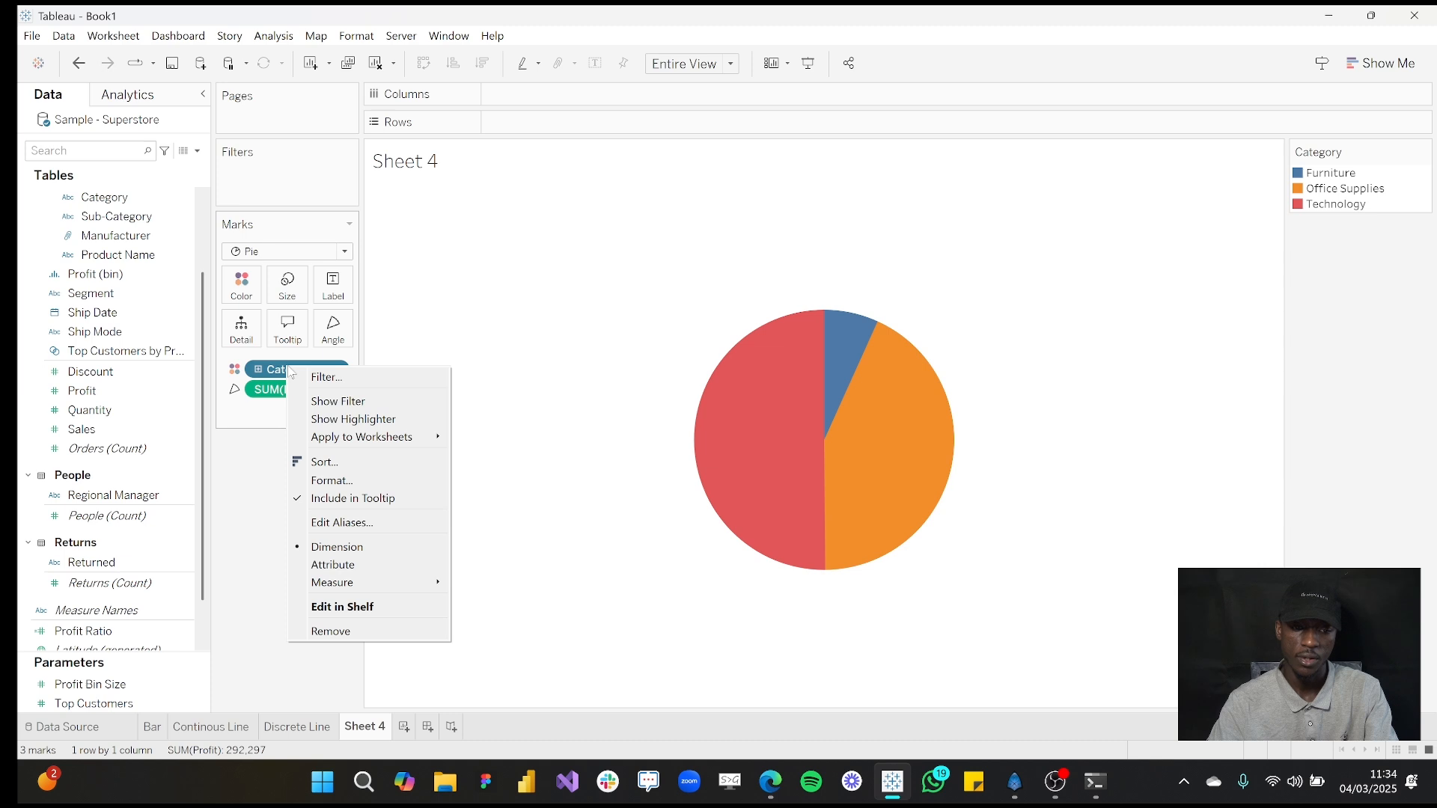
{"action": "left_click", "coordinate": [329, 466]}
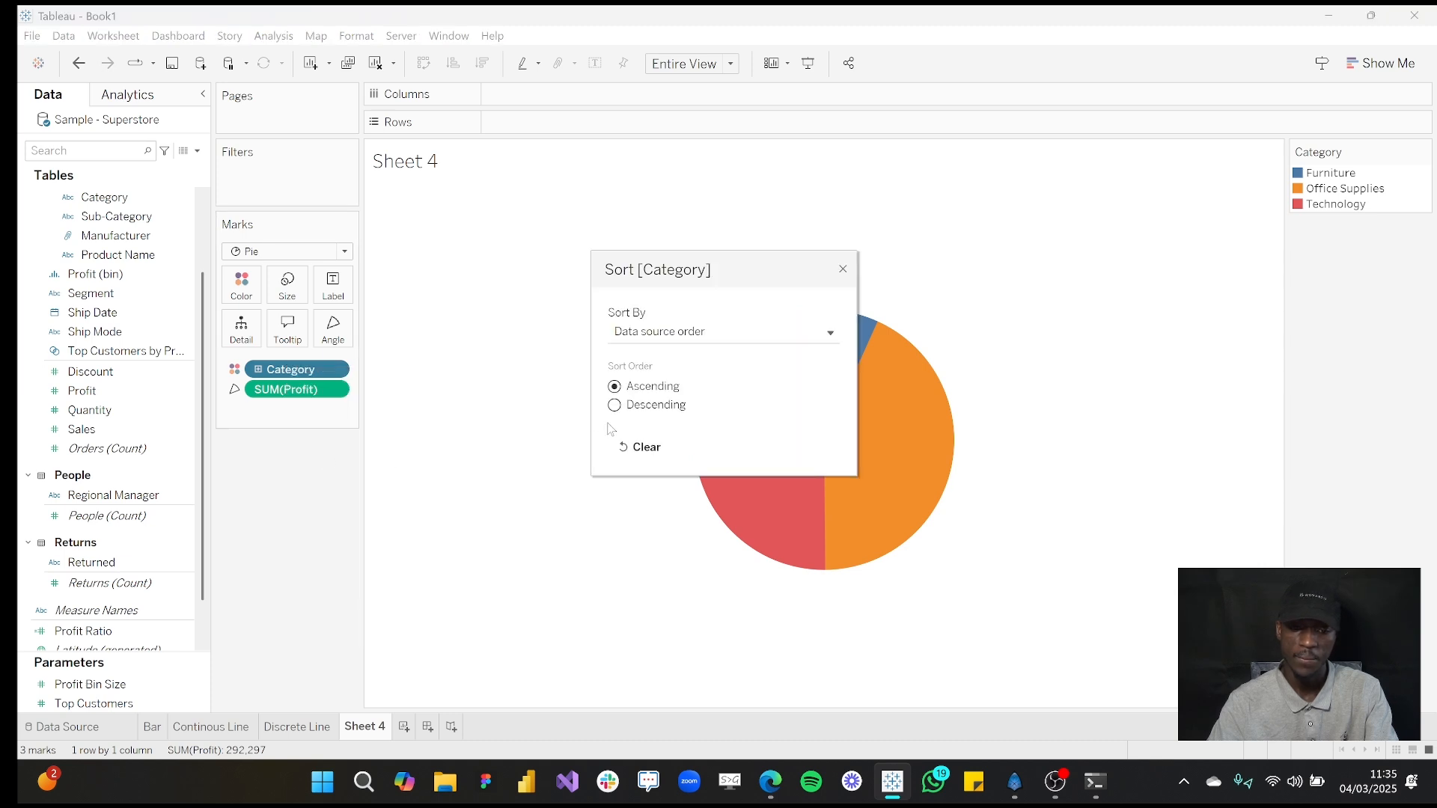
{"action": "left_click", "coordinate": [690, 334]}
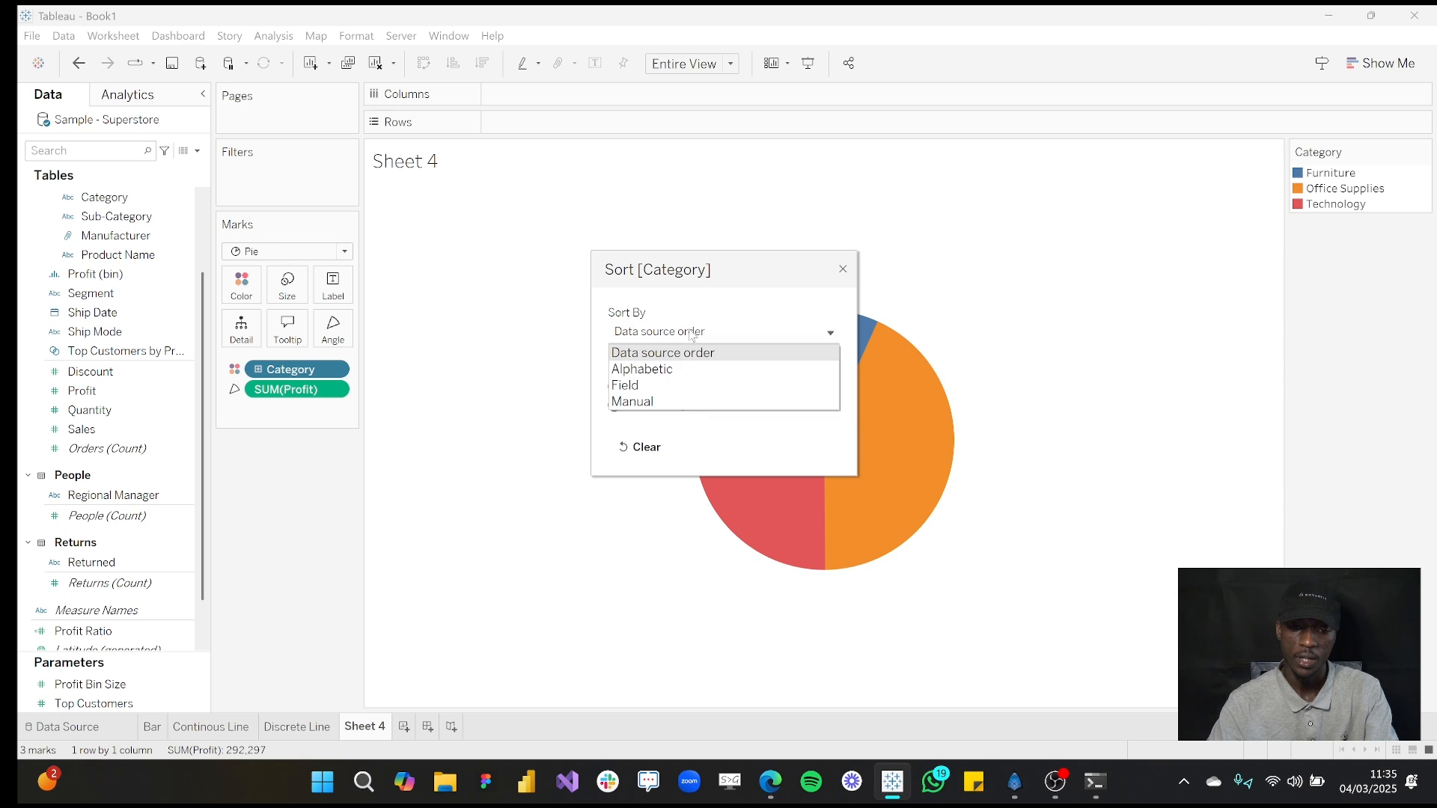
{"action": "left_click", "coordinate": [665, 386]}
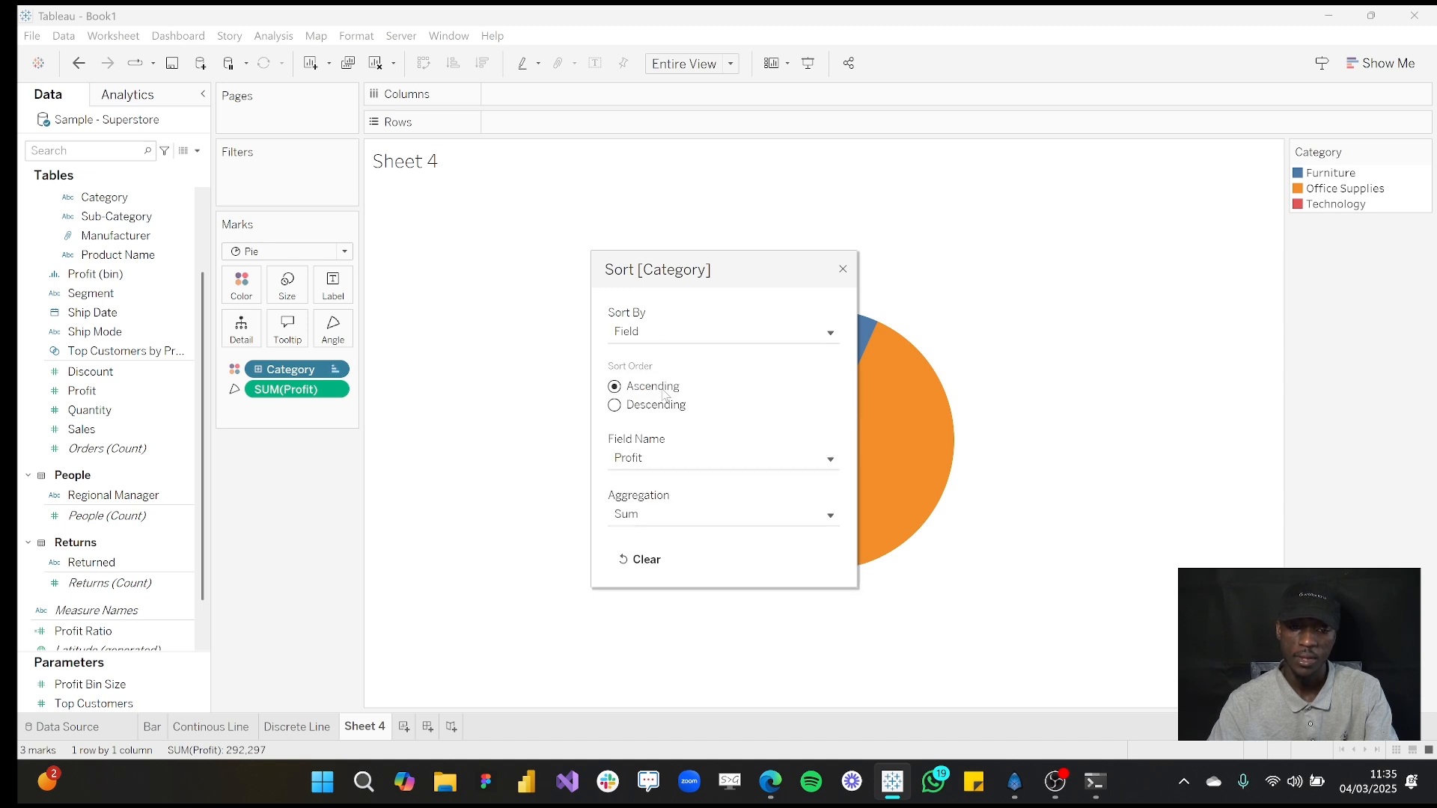
{"action": "left_click", "coordinate": [669, 466]}
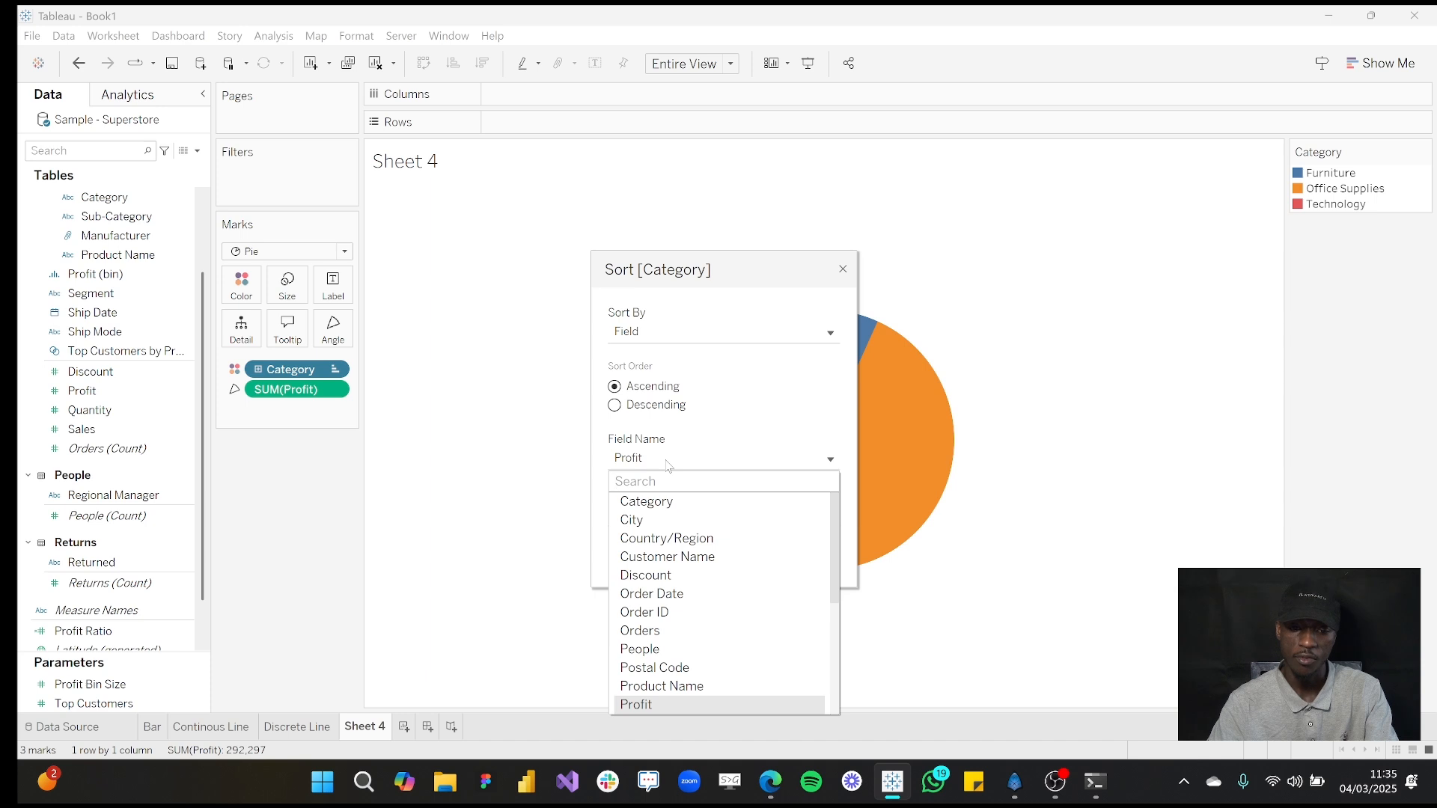
{"action": "left_click", "coordinate": [668, 464]}
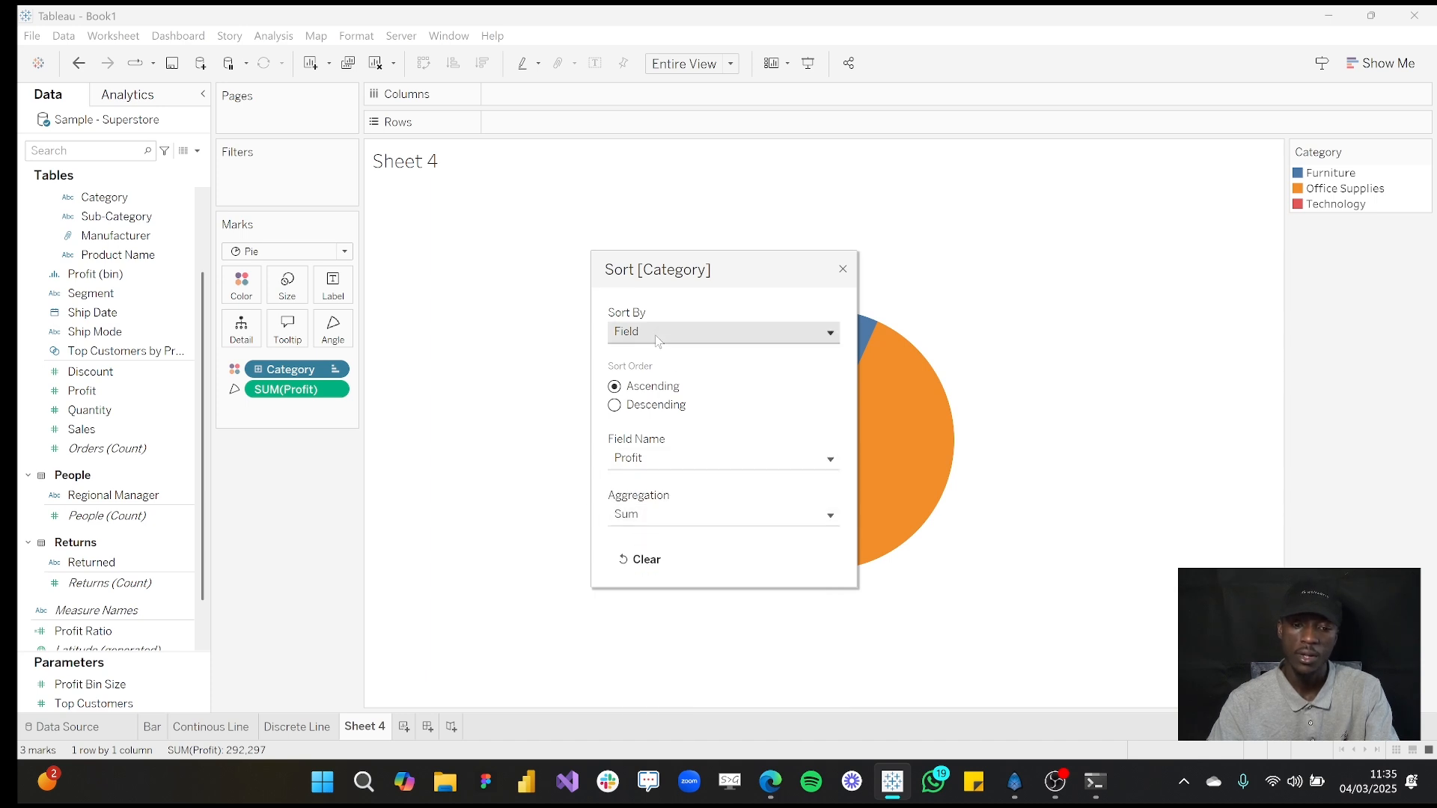
{"action": "left_click_drag", "start_coordinate": [699, 262], "coordinate": [502, 190]}
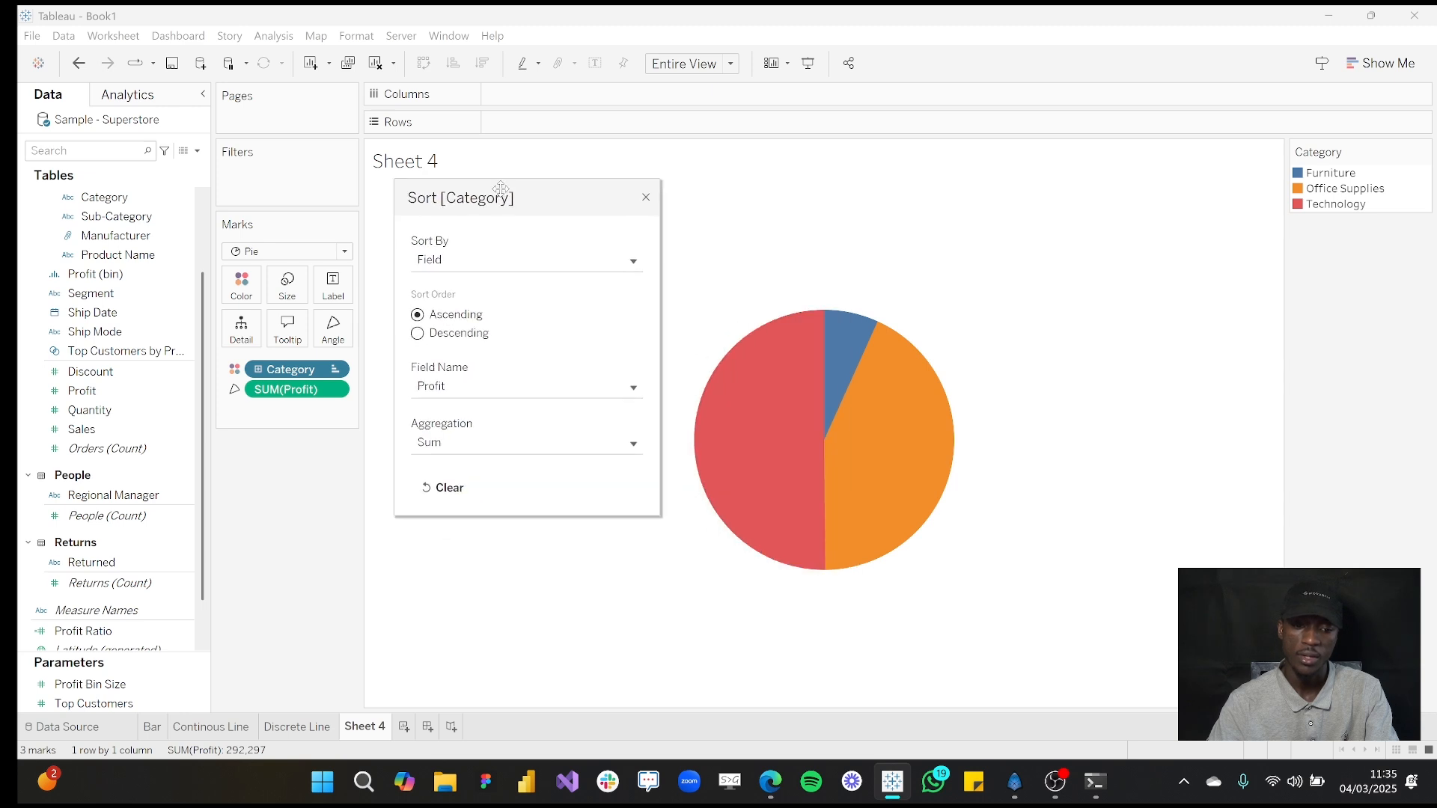
{"action": "left_click", "coordinate": [434, 339]}
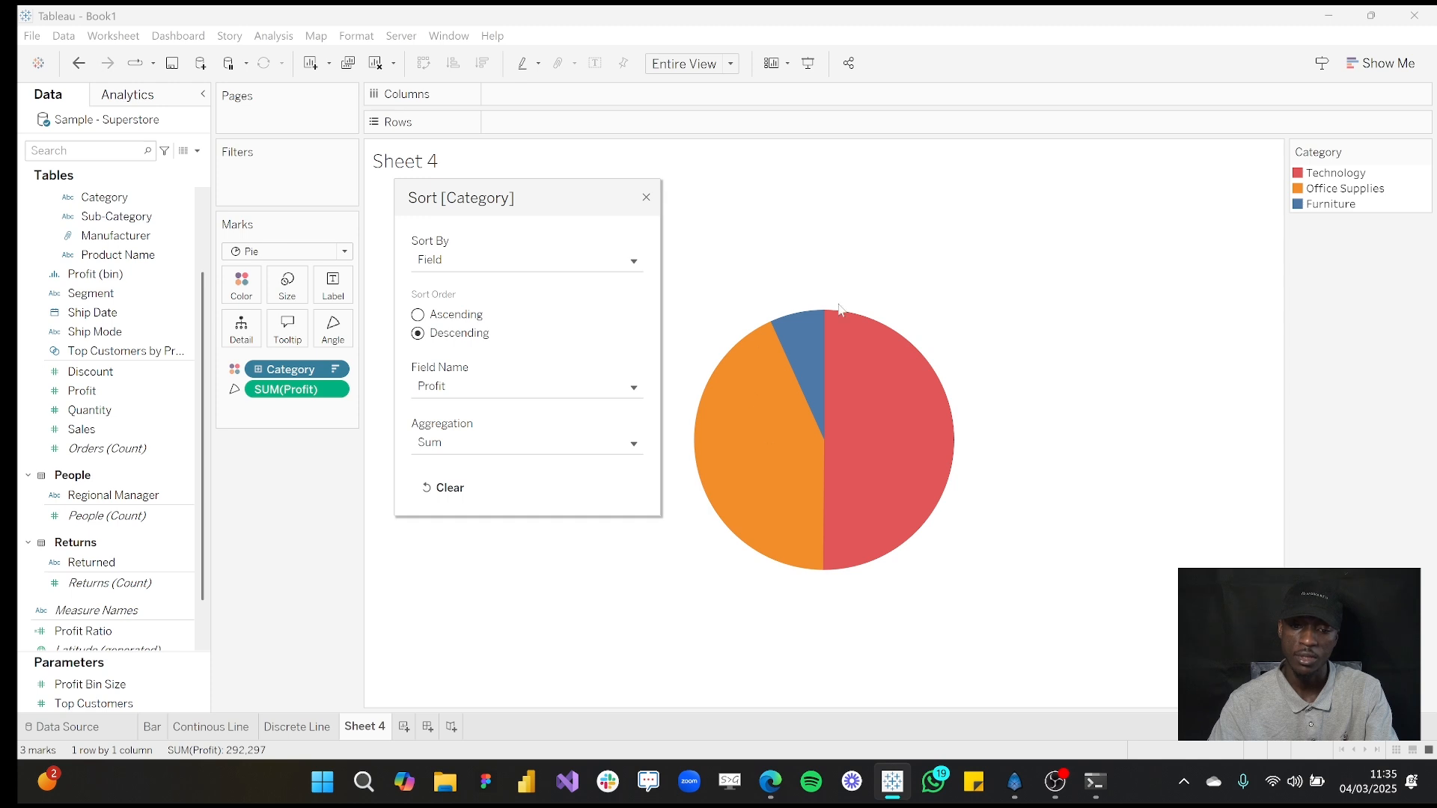
{"action": "left_click", "coordinate": [646, 198]}
{"action": "mouse_move", "coordinate": [918, 387]}
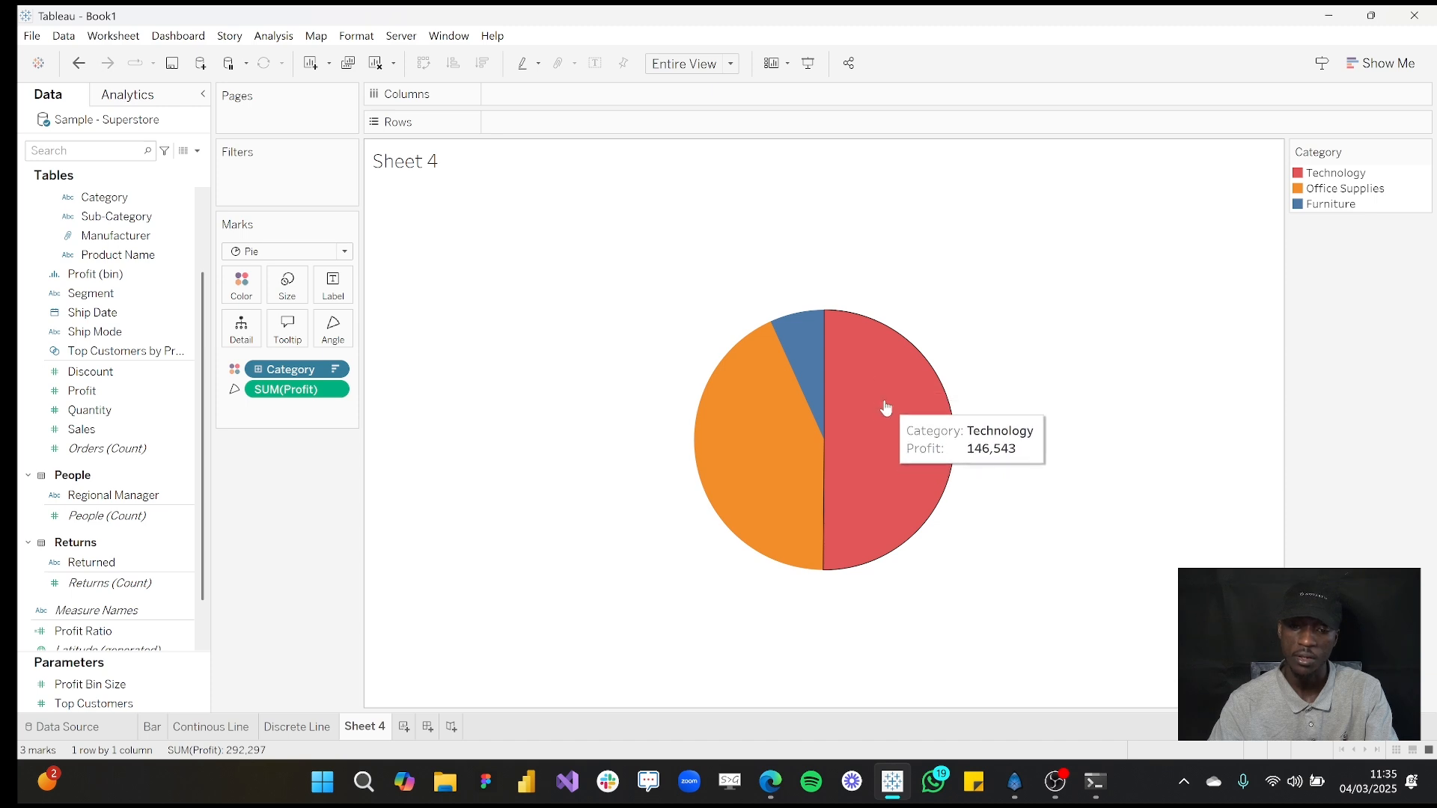
{"action": "mouse_move", "coordinate": [745, 443]}
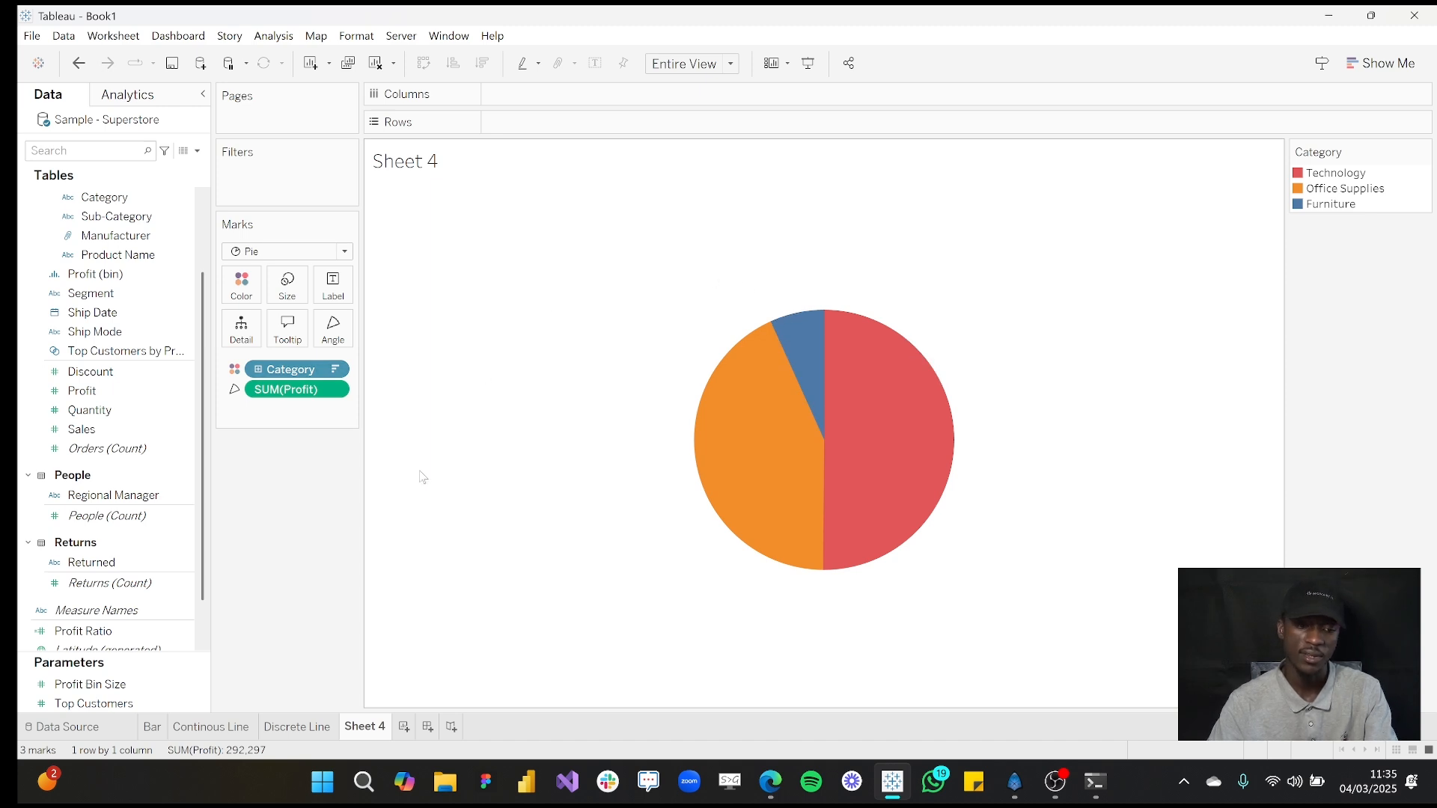
Rename the Sheet 4 worksheet as Pie.
{"action": "double_click", "coordinate": [364, 726]}
{"action": "type", "text": "Pie"}
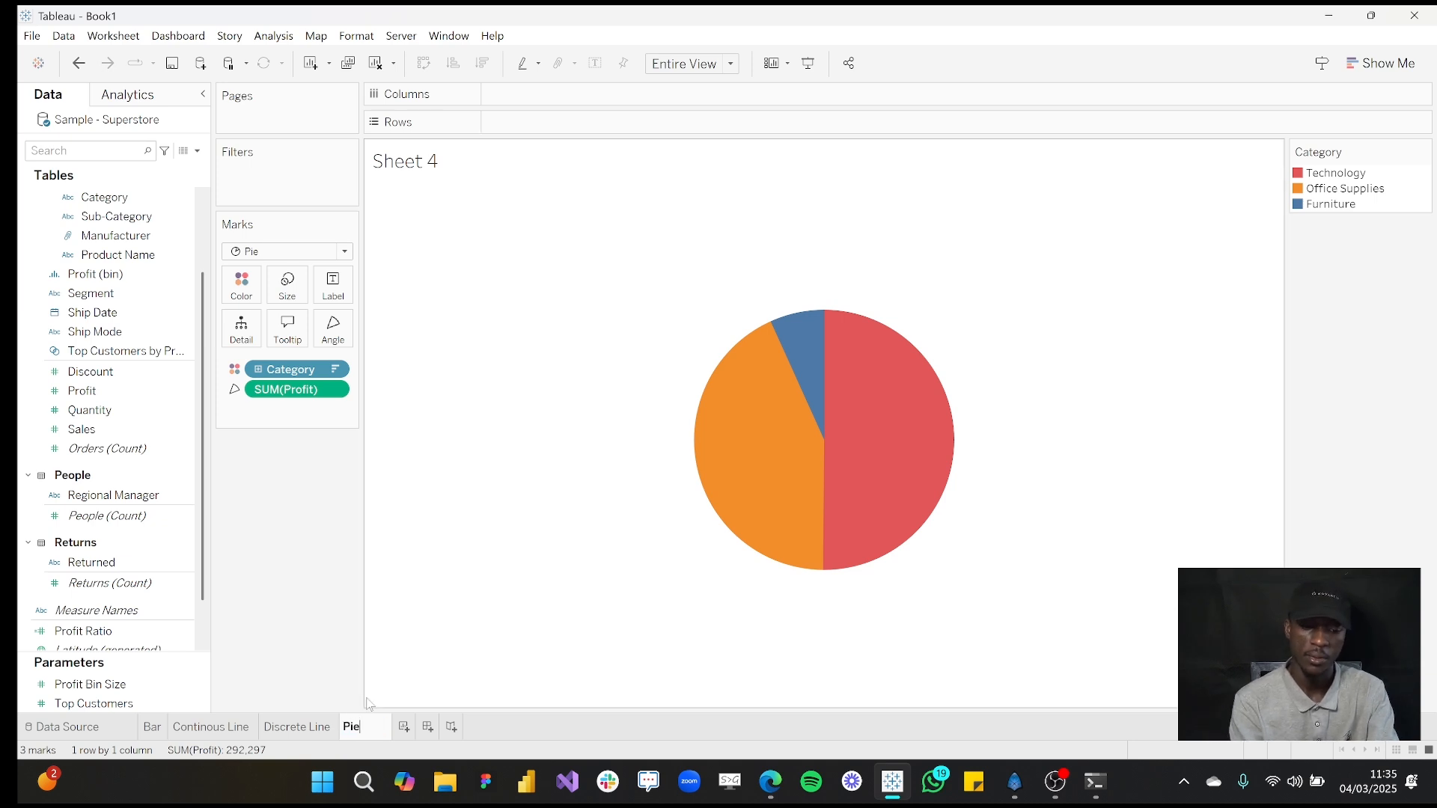
{"action": "key", "text": "Return"}
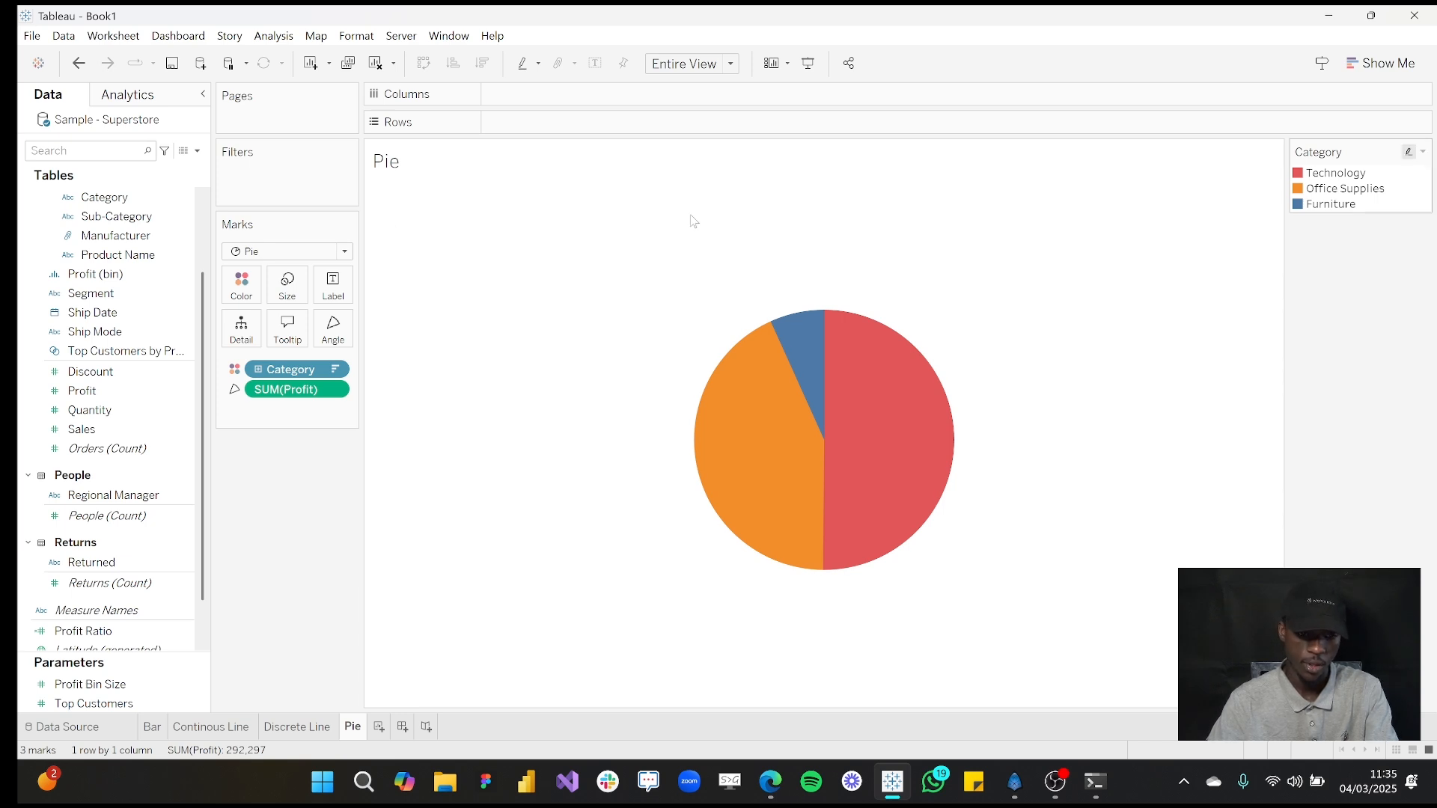
Add a new worksheet after Pie and name it Scatter.
{"action": "left_click", "coordinate": [379, 728]}
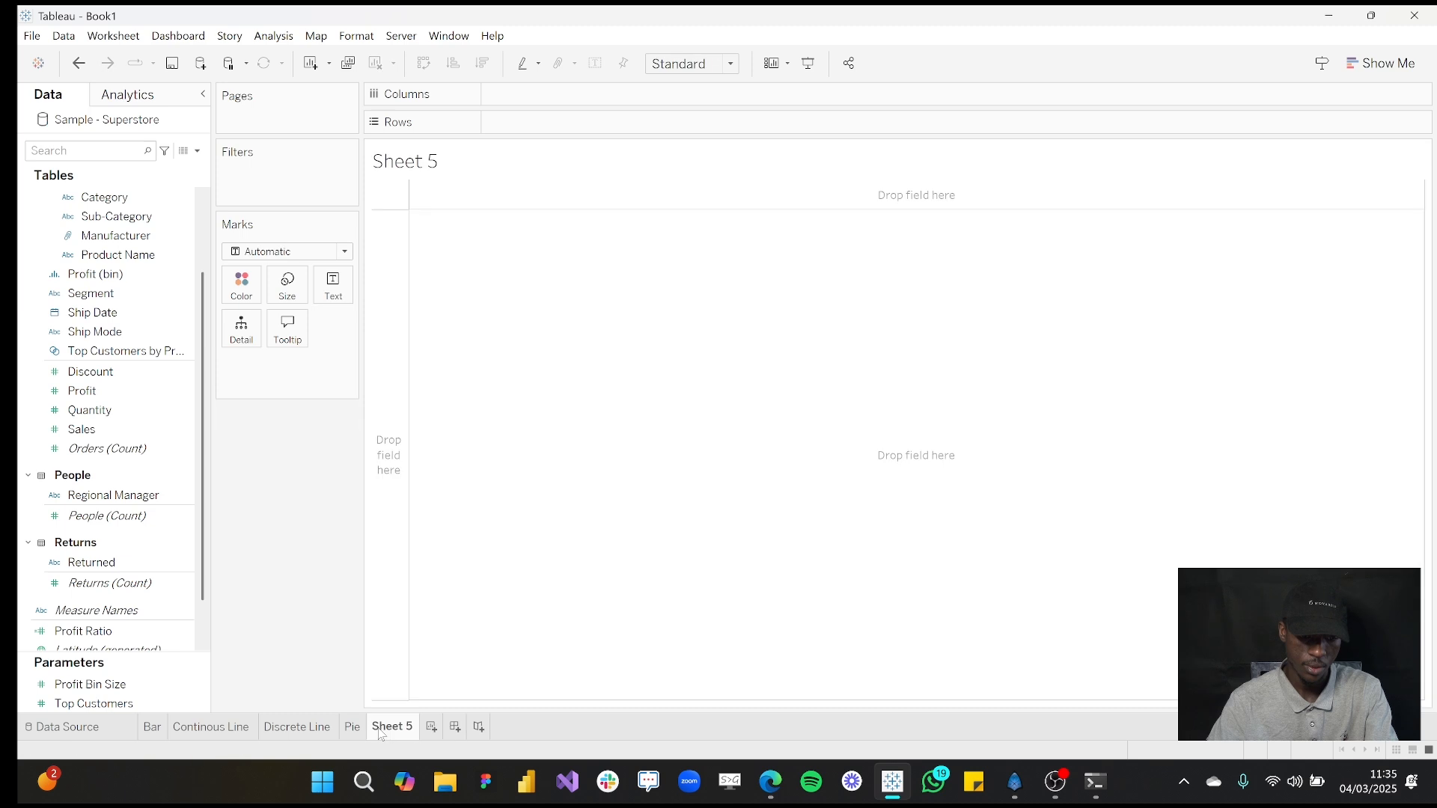
{"action": "double_click", "coordinate": [386, 727]}
{"action": "type", "text": "Sc"}
{"action": "type", "text": "atter"}
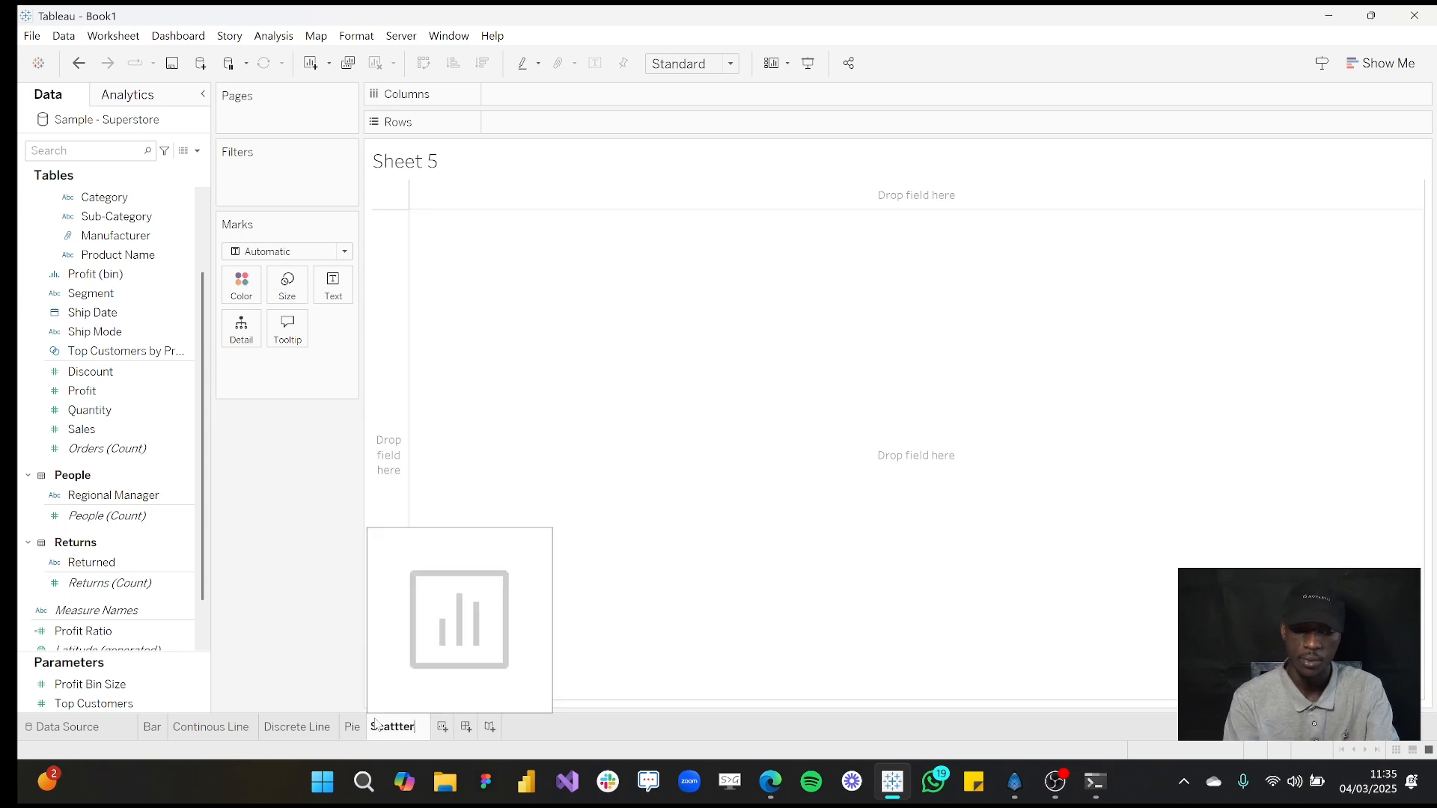
{"action": "key", "text": "BackSpace"}
{"action": "key", "text": "BackSpace"}
{"action": "key", "text": "BackSpace"}
{"action": "type", "text": "er"}
{"action": "key", "text": "Return"}
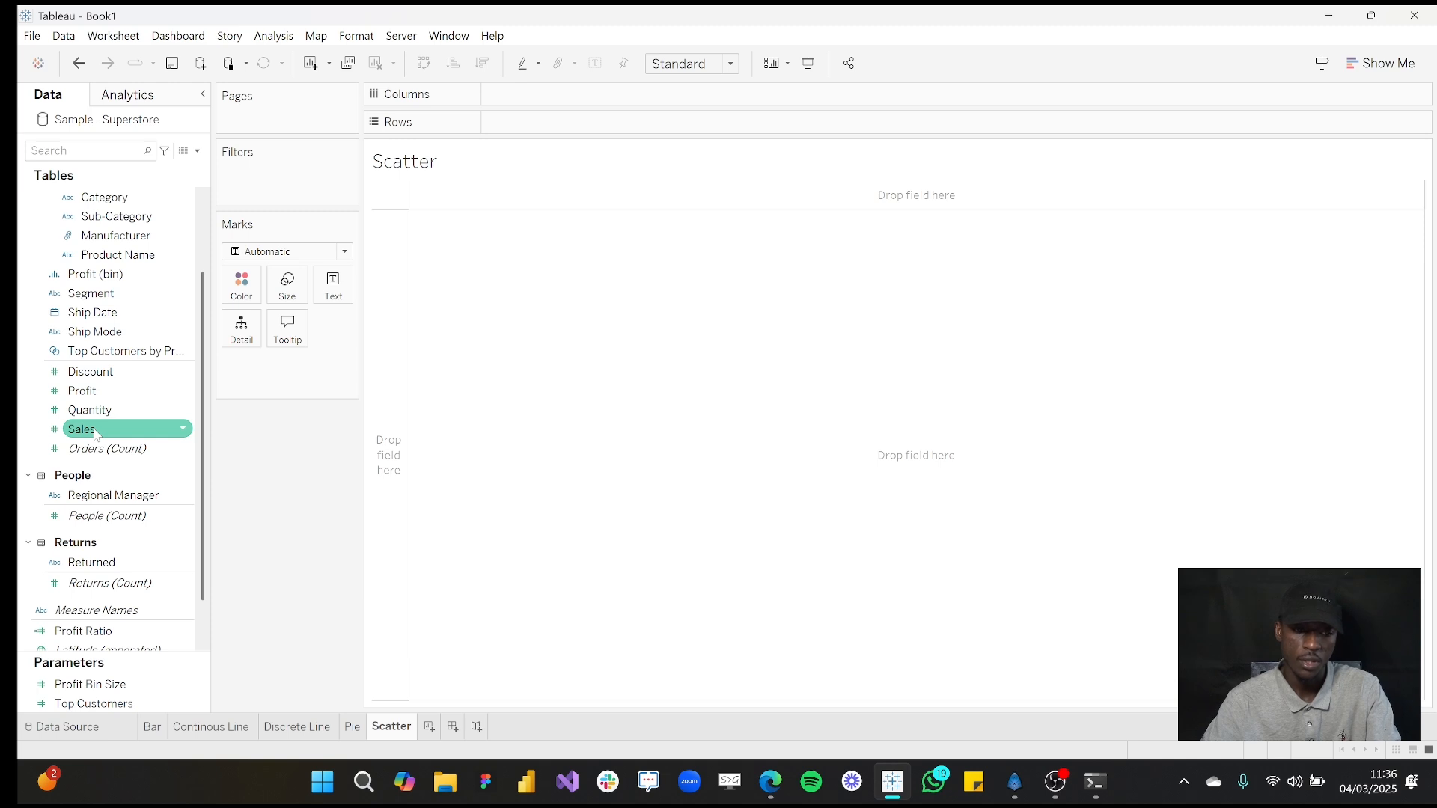
Plot Sales on Columns against Profit on Rows and inspect the single aggregated mark.
{"action": "left_click_drag", "start_coordinate": [93, 438], "coordinate": [566, 100]}
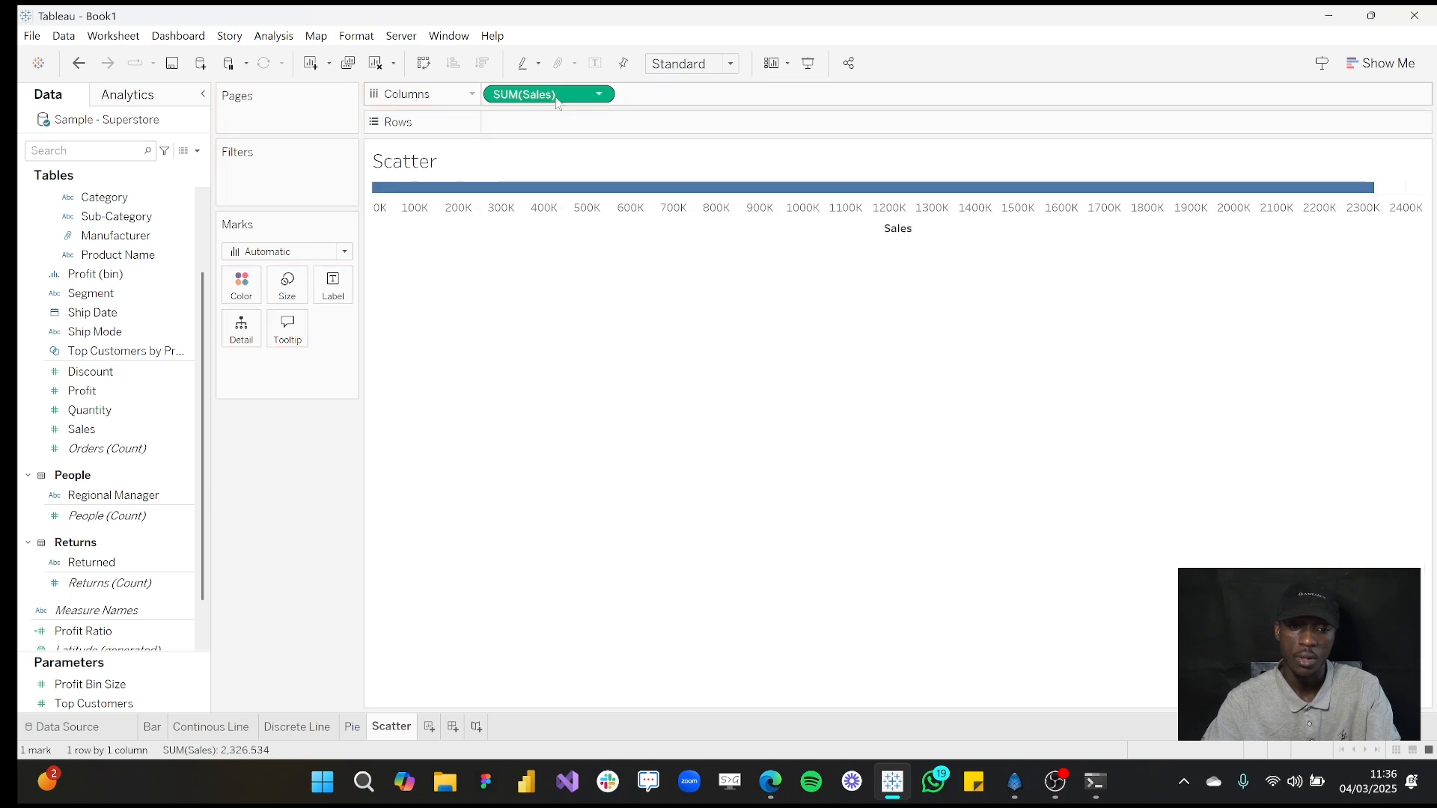
{"action": "left_click_drag", "start_coordinate": [91, 397], "coordinate": [616, 130]}
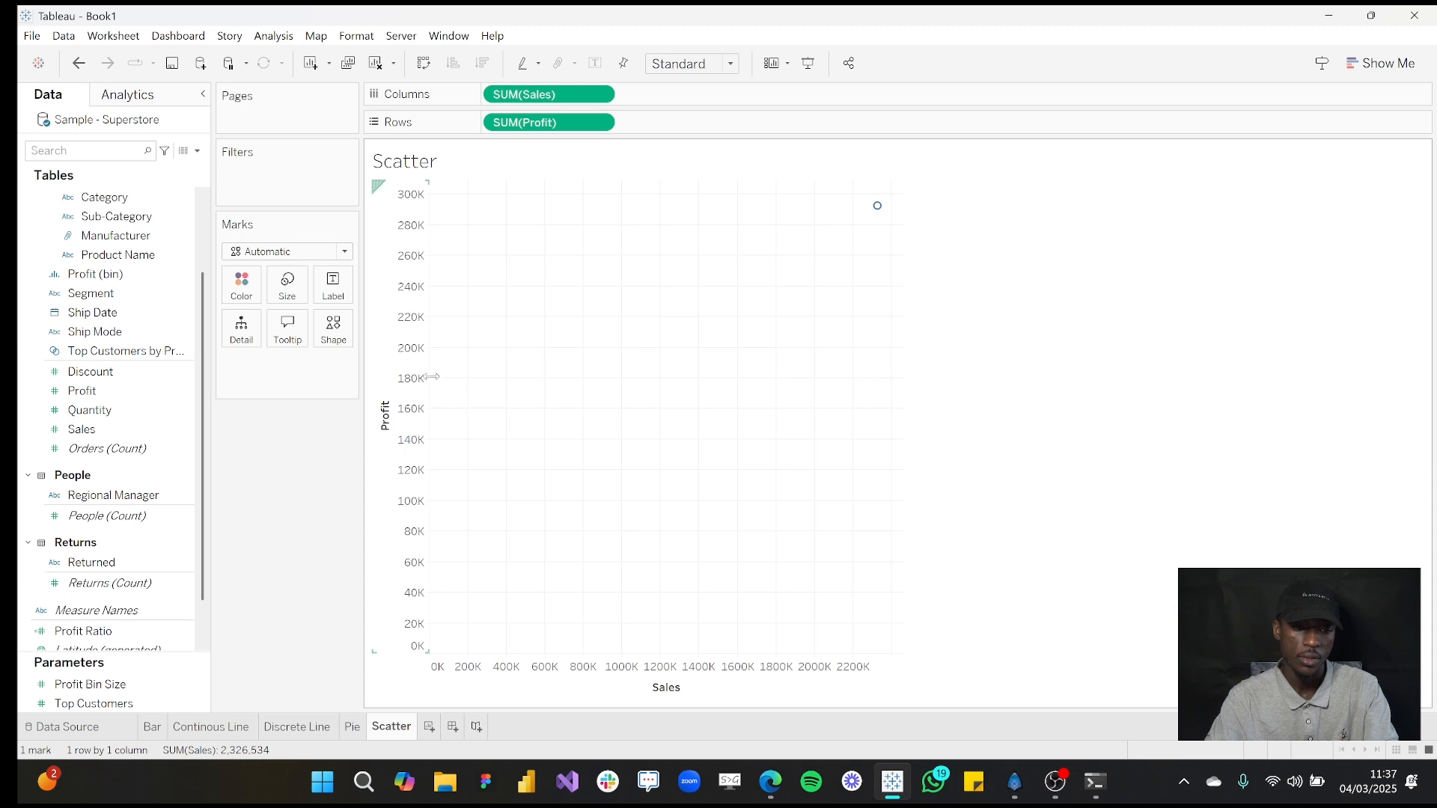
{"action": "mouse_move", "coordinate": [878, 213]}
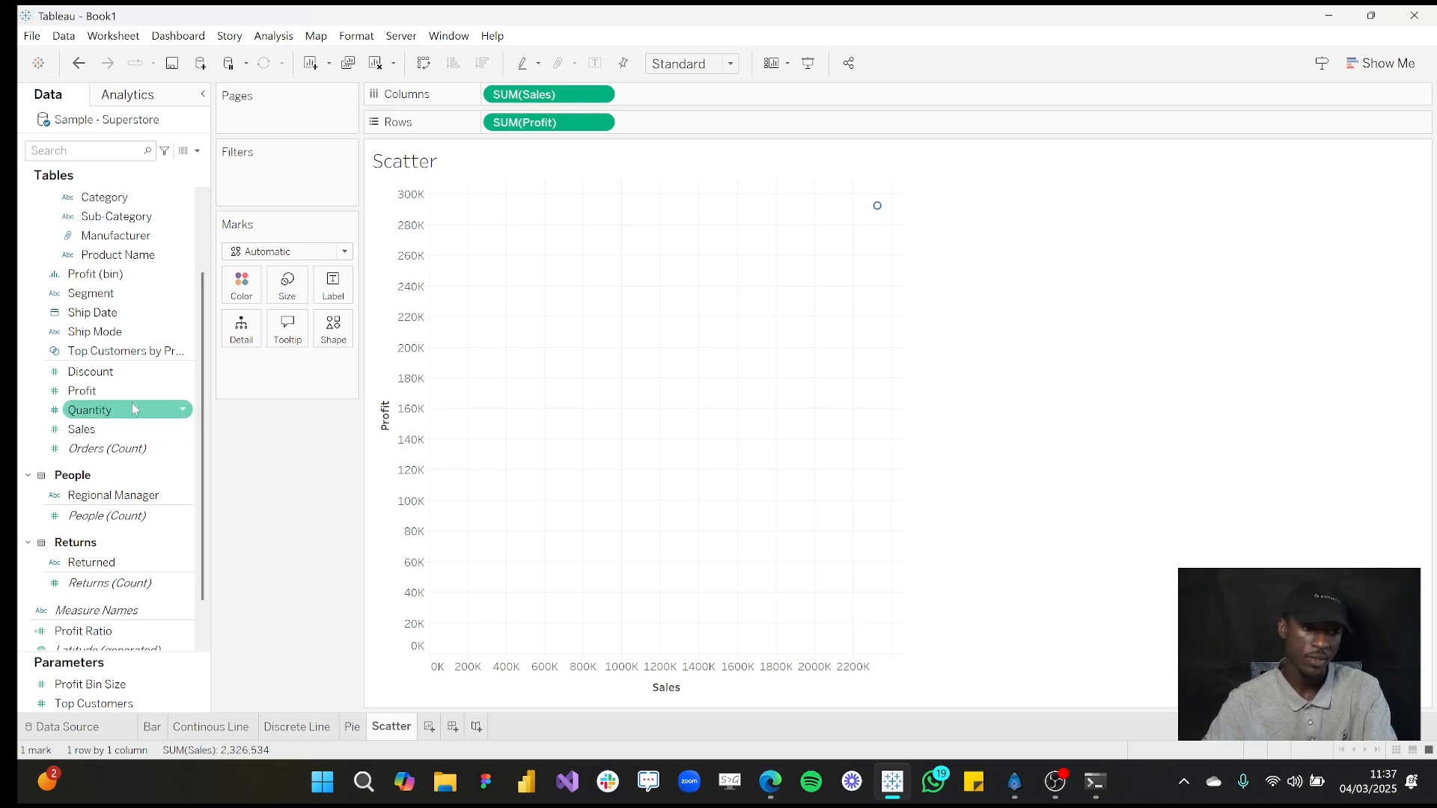
Break the scatter plot down by Category as a detail and inspect the lowest-profit mark.
{"action": "scroll", "coordinate": [131, 403], "scroll_direction": "up", "scroll_amount": 3}
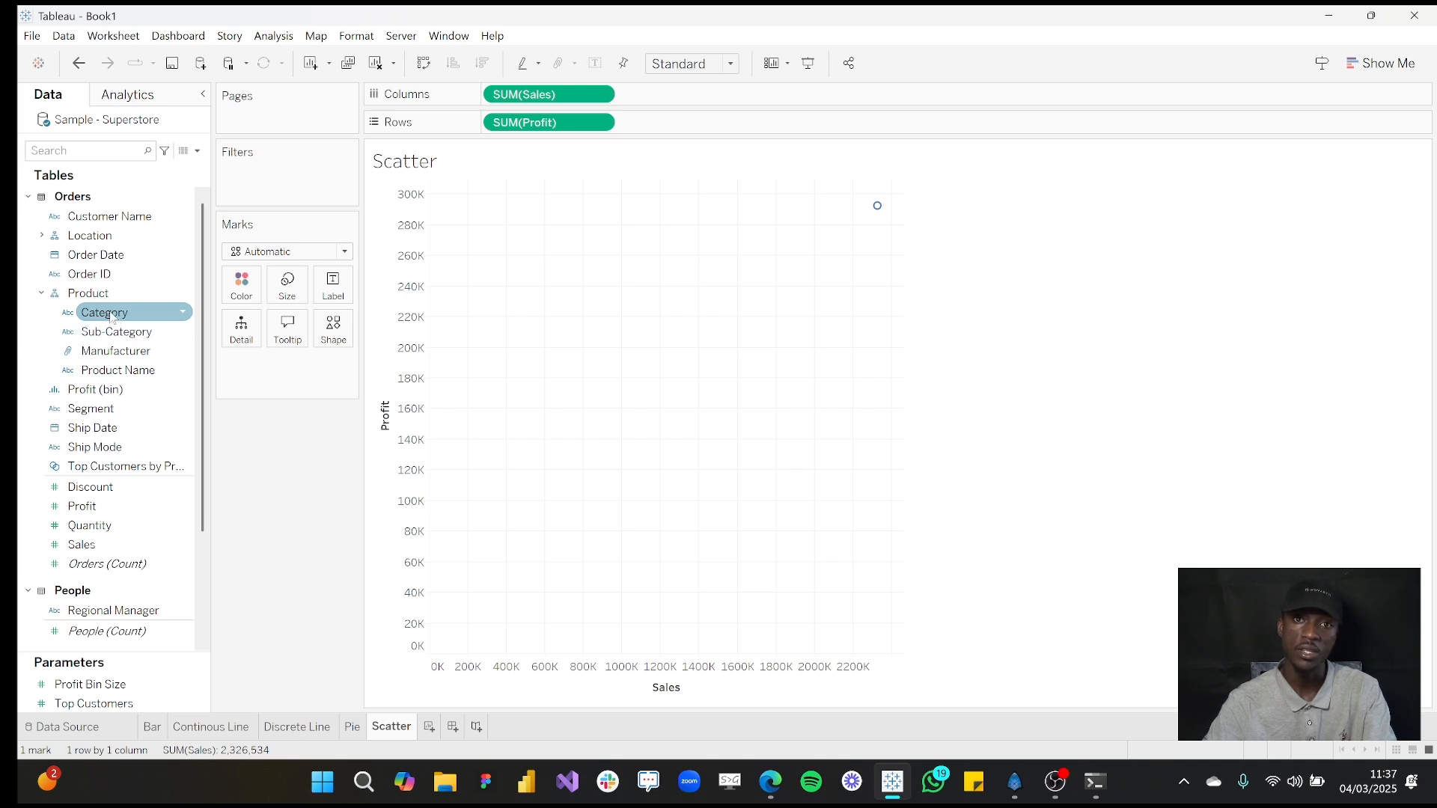
{"action": "left_click_drag", "start_coordinate": [110, 318], "coordinate": [244, 333]}
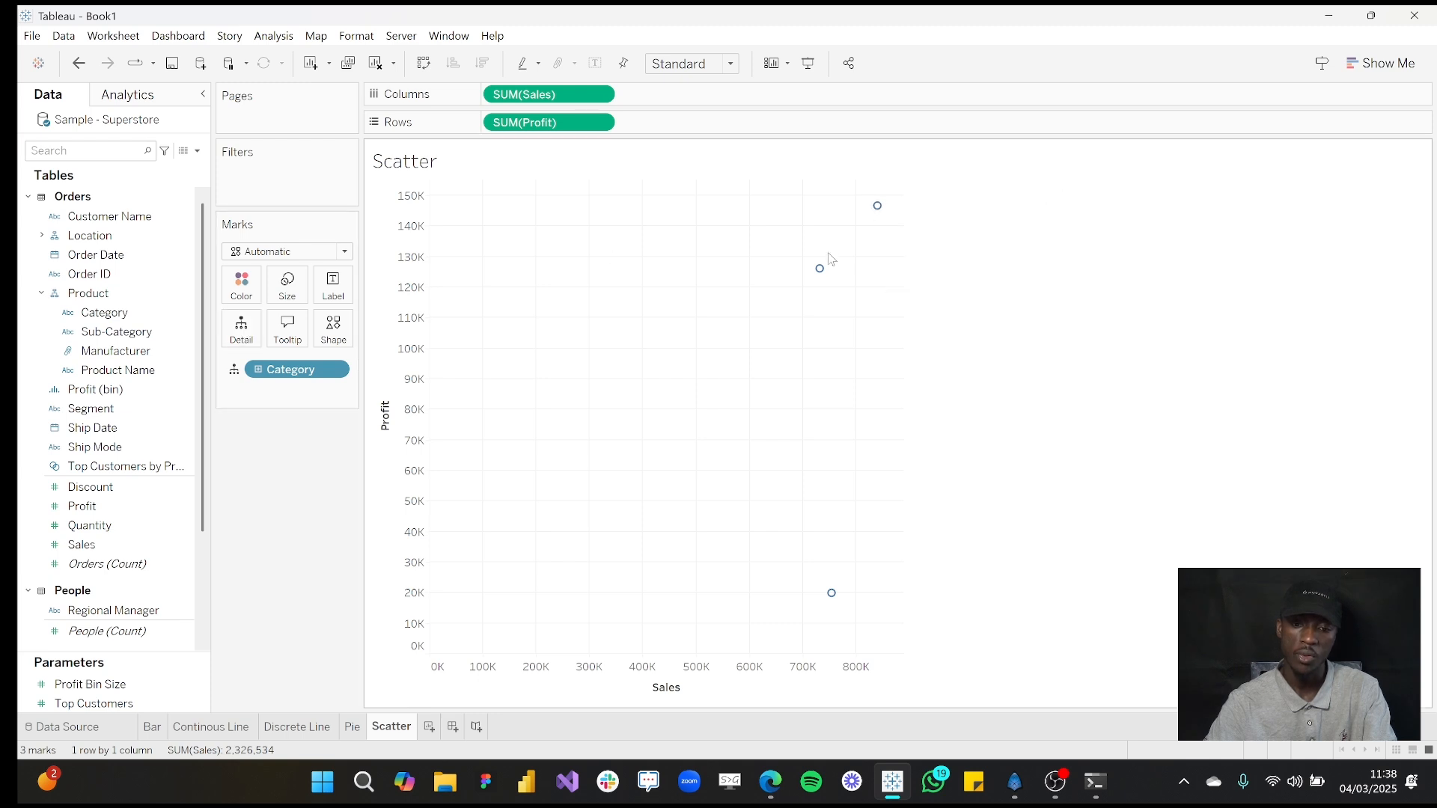
{"action": "mouse_move", "coordinate": [833, 595]}
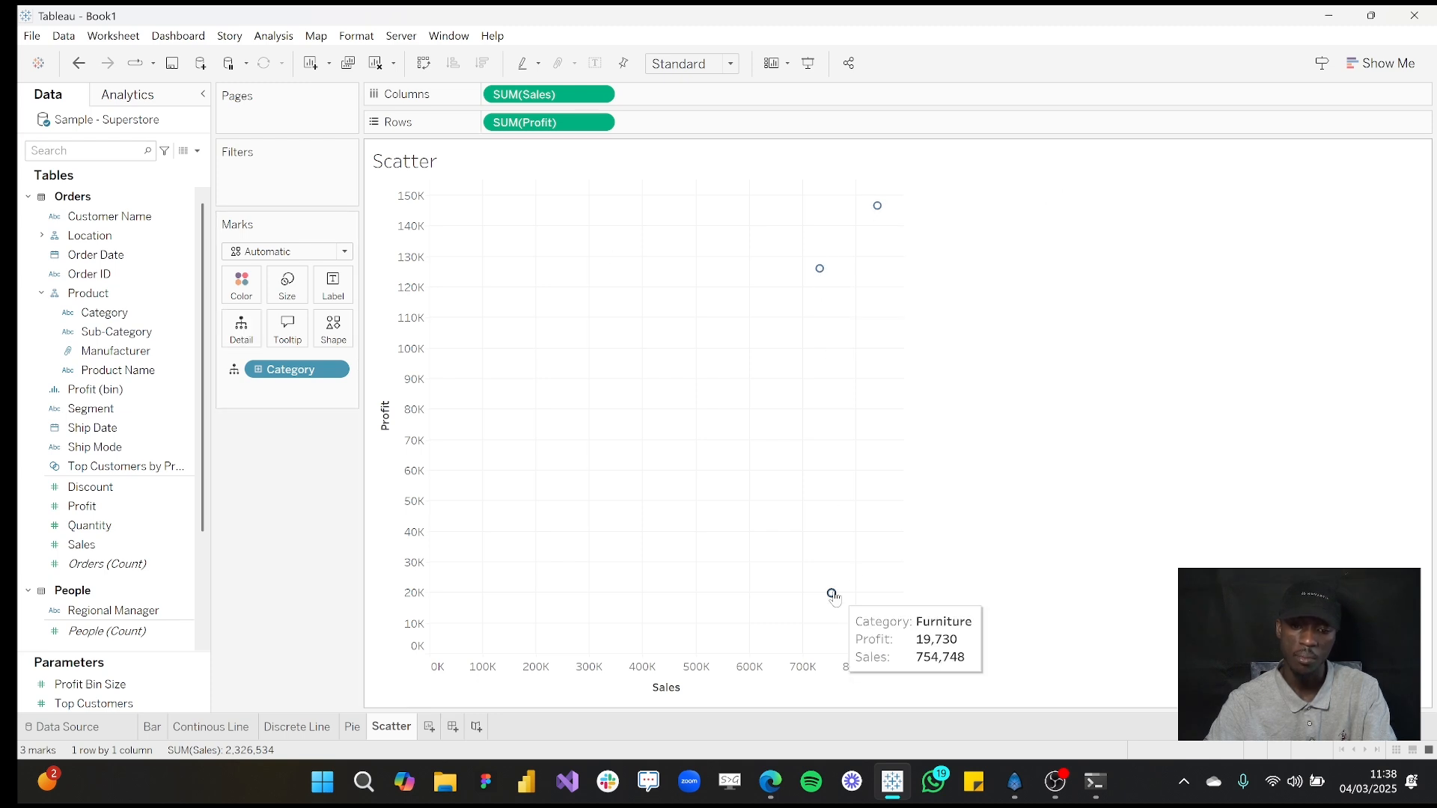
Add another worksheet and list the Category members on its Rows.
{"action": "left_click", "coordinate": [428, 727]}
{"action": "left_click", "coordinate": [155, 332]}
{"action": "left_click_drag", "start_coordinate": [112, 313], "coordinate": [597, 120]}
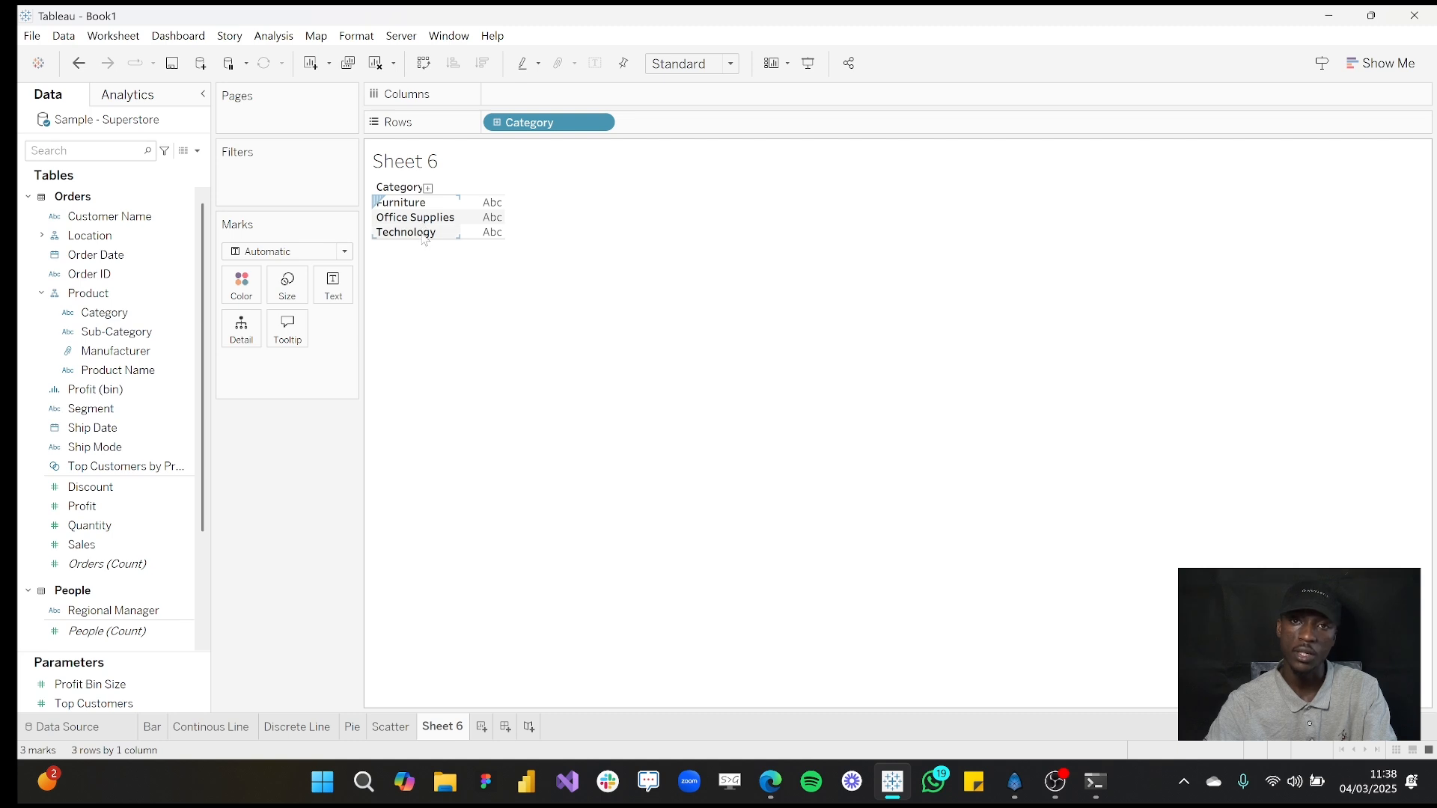
Return to the Scatter sheet and inspect the sales and profit of each category's mark.
{"action": "left_click", "coordinate": [391, 726]}
{"action": "mouse_move", "coordinate": [820, 279]}
{"action": "mouse_move", "coordinate": [875, 213]}
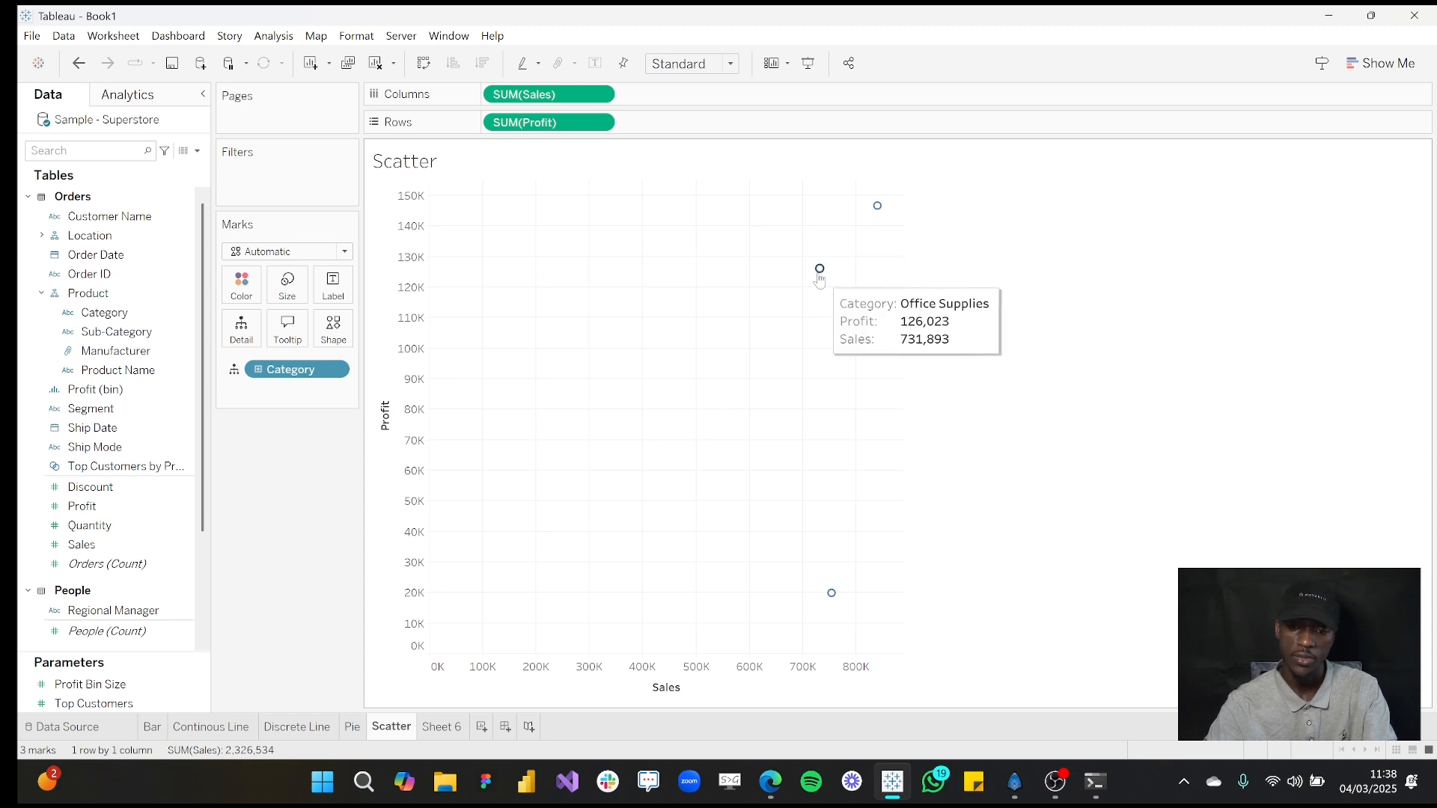
{"action": "mouse_move", "coordinate": [837, 603]}
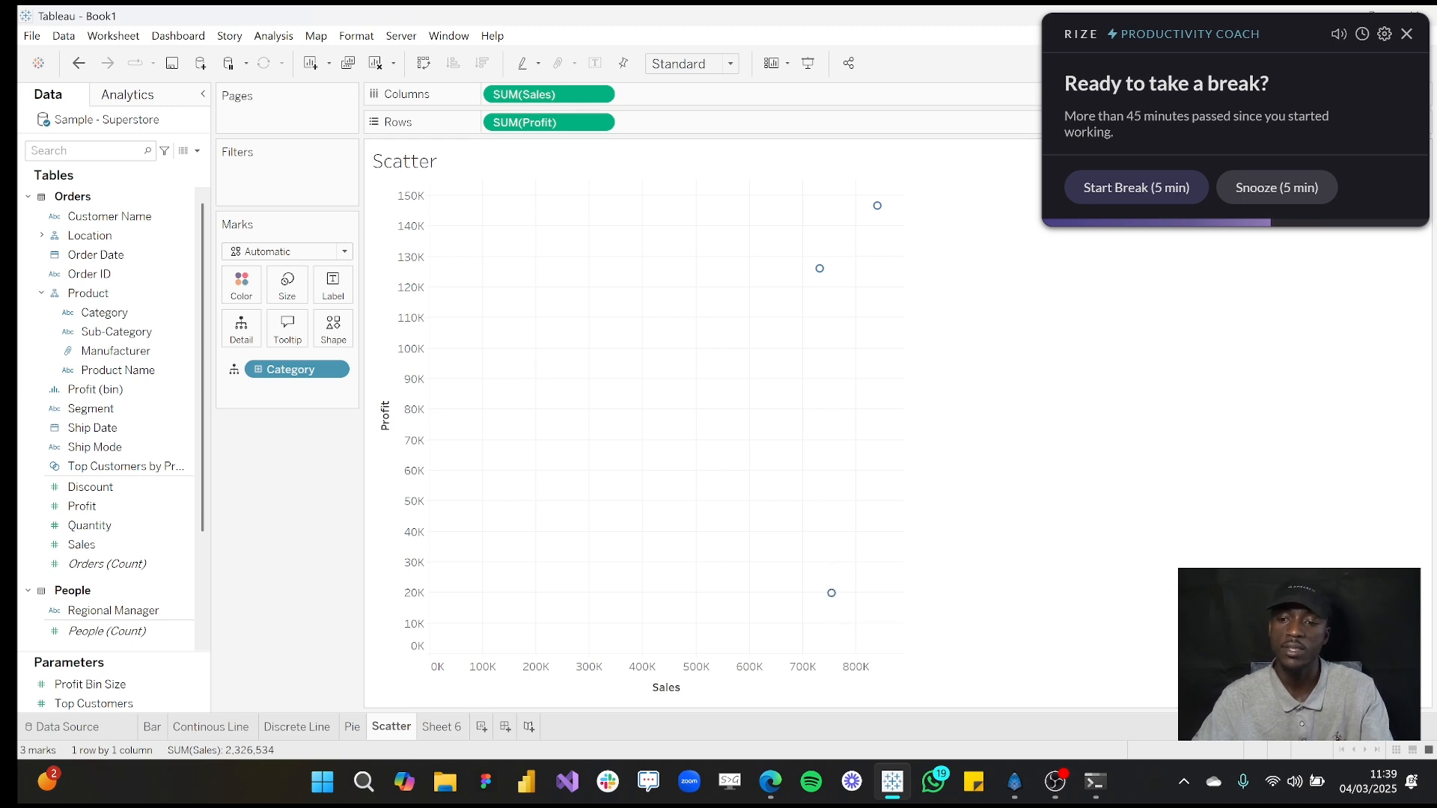
Dismiss the break reminder and replace Category with Sub-Category as the scatter plot's detail.
{"action": "left_click", "coordinate": [1408, 35]}
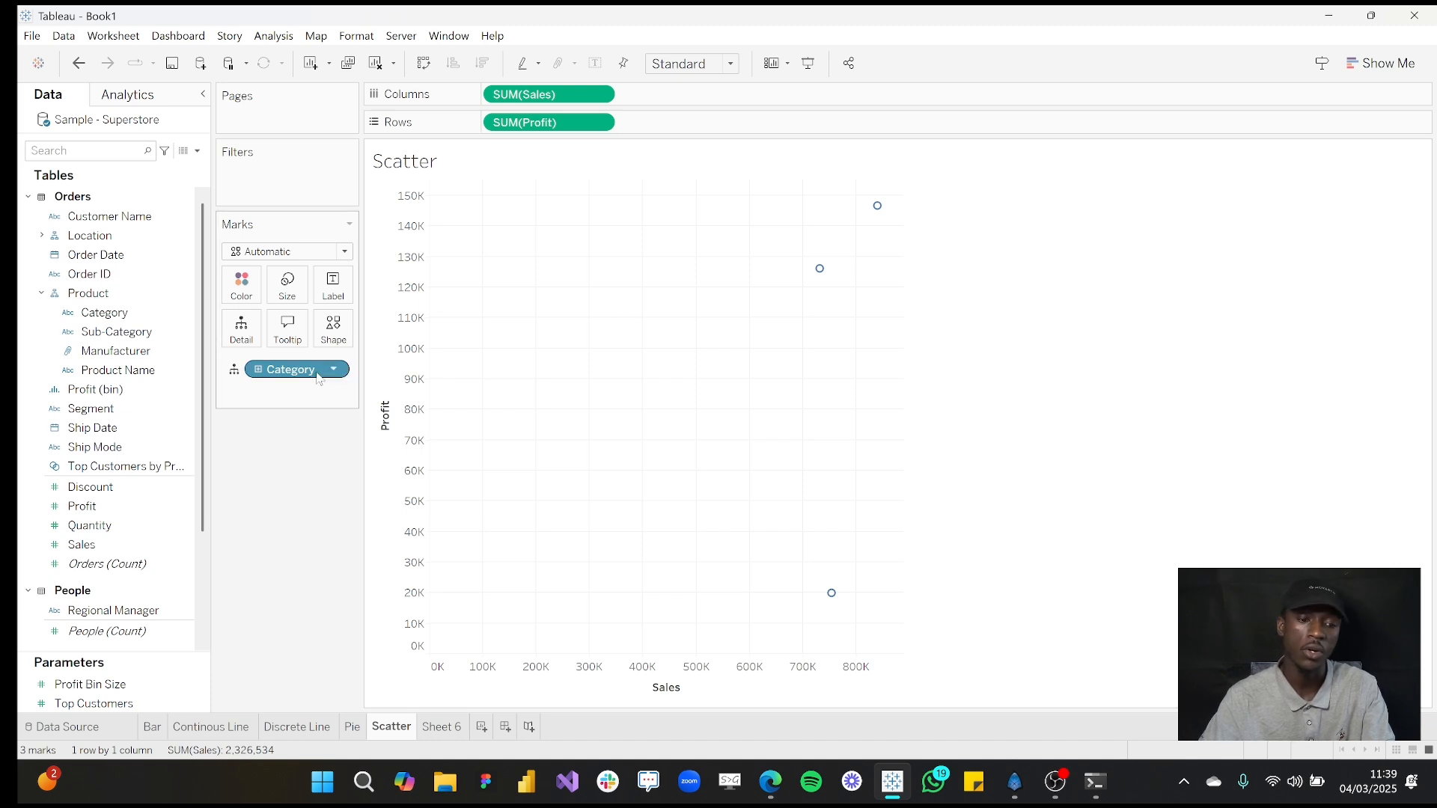
{"action": "left_click_drag", "start_coordinate": [285, 374], "coordinate": [172, 382]}
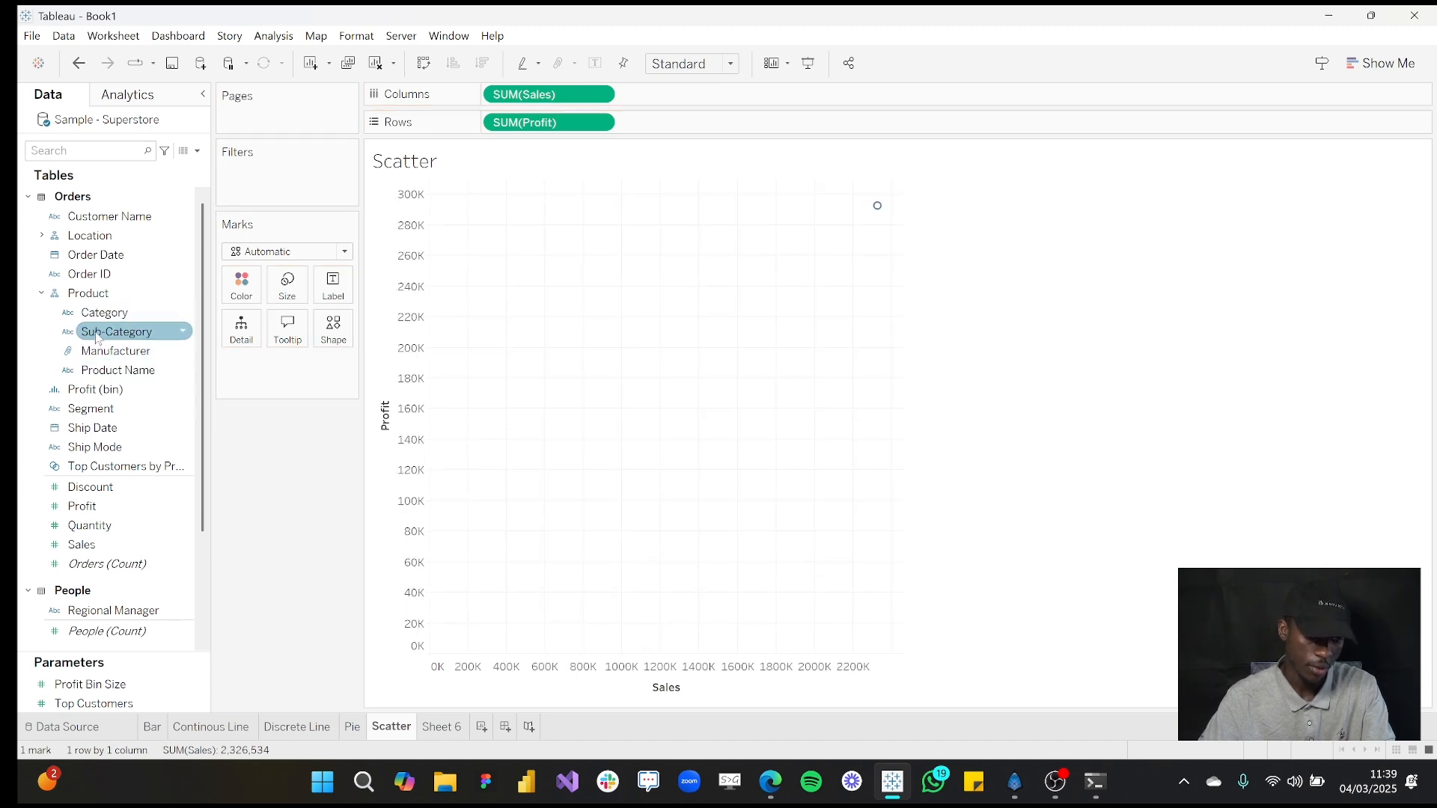
{"action": "left_click_drag", "start_coordinate": [109, 333], "coordinate": [238, 336]}
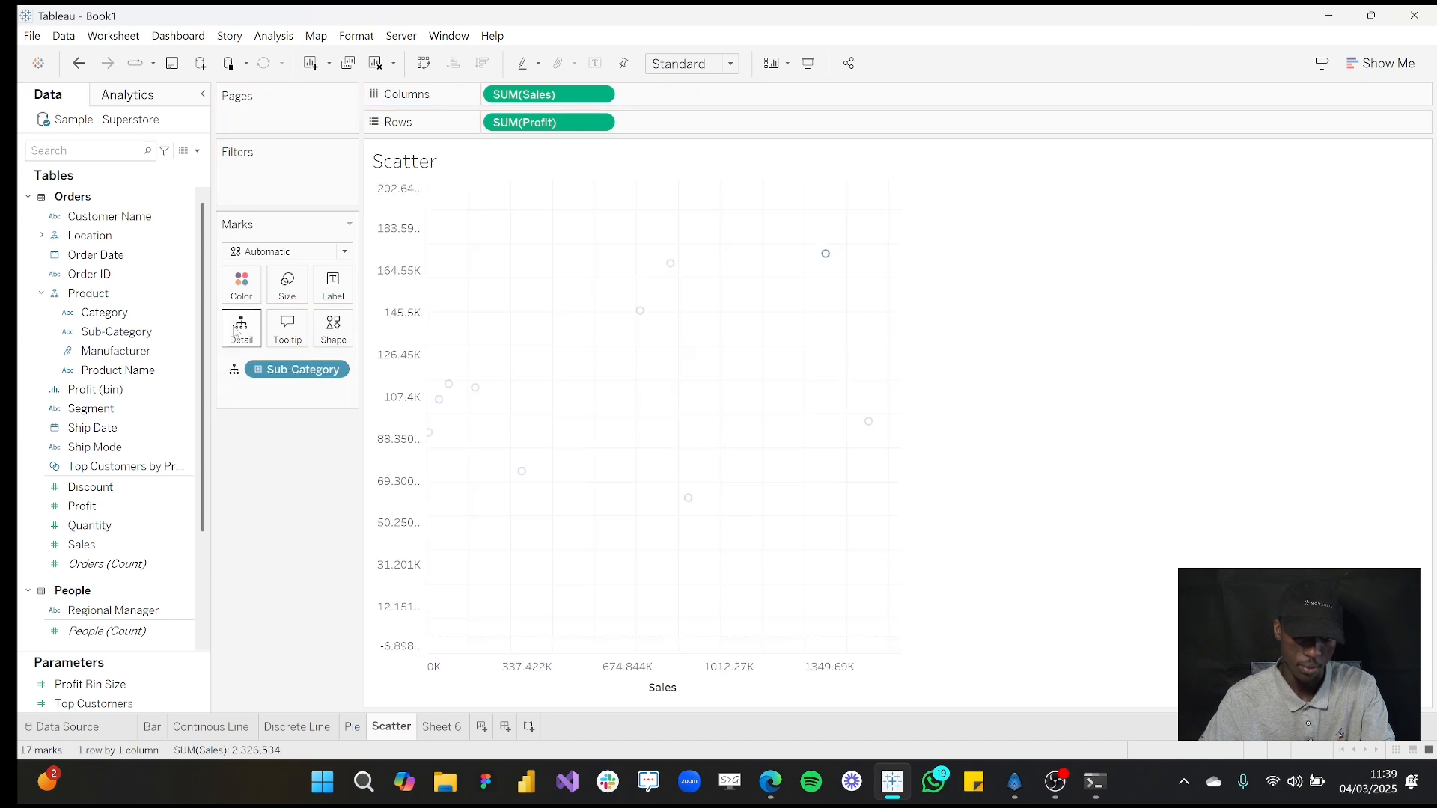